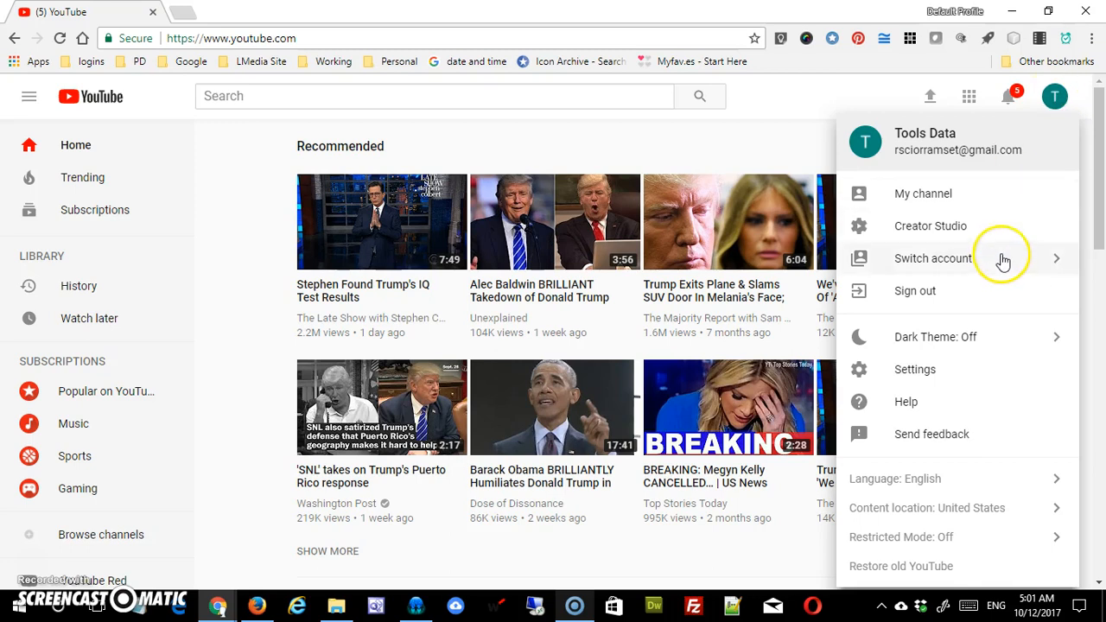
- Check the account switching options for the signed-in account and open its own channel page
click(1058, 263)
click(880, 178)
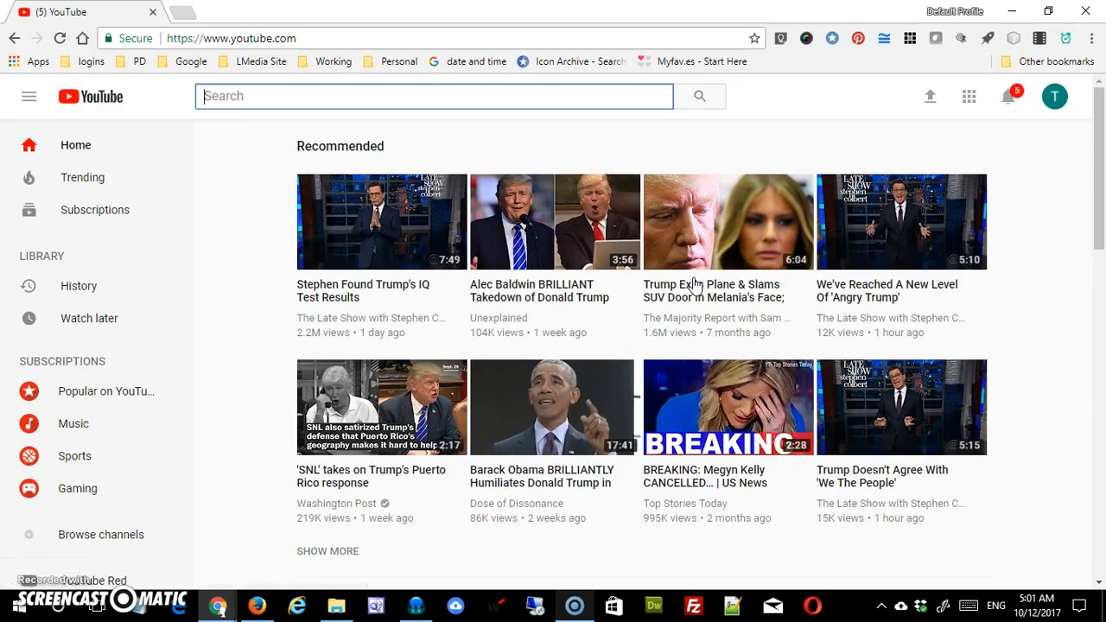
click(1064, 105)
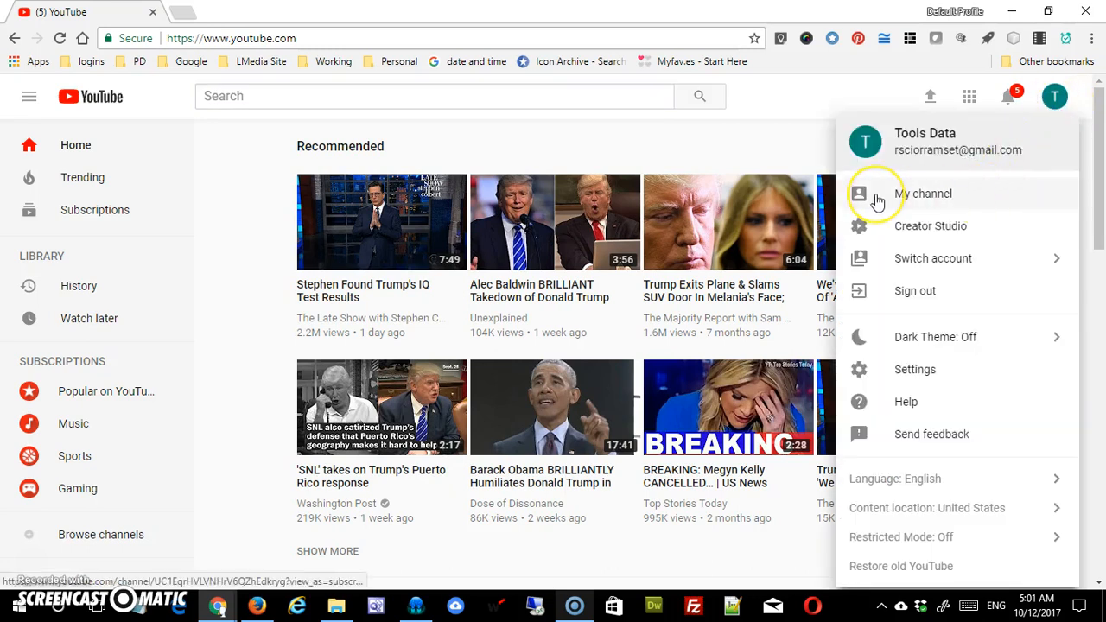
click(877, 197)
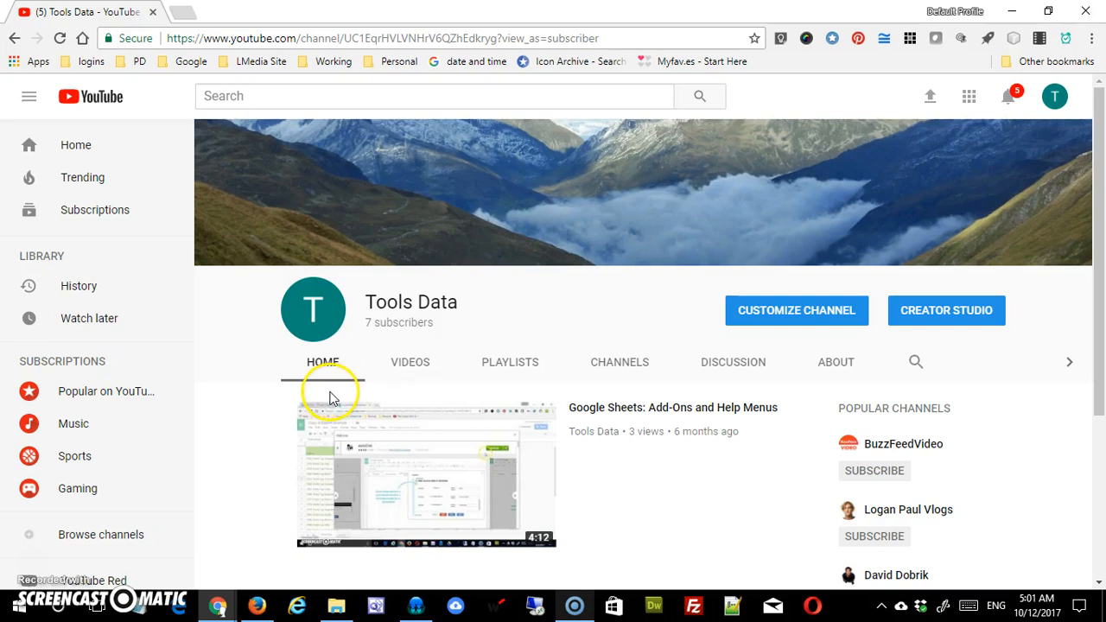
- Look through the channel's Videos, Playlists, Channels, Discussion and About sections and return to its Home section
mouse_move(1102, 344)
mouse_down()
mouse_move(1091, 497)
mouse_move(1096, 331)
mouse_up()
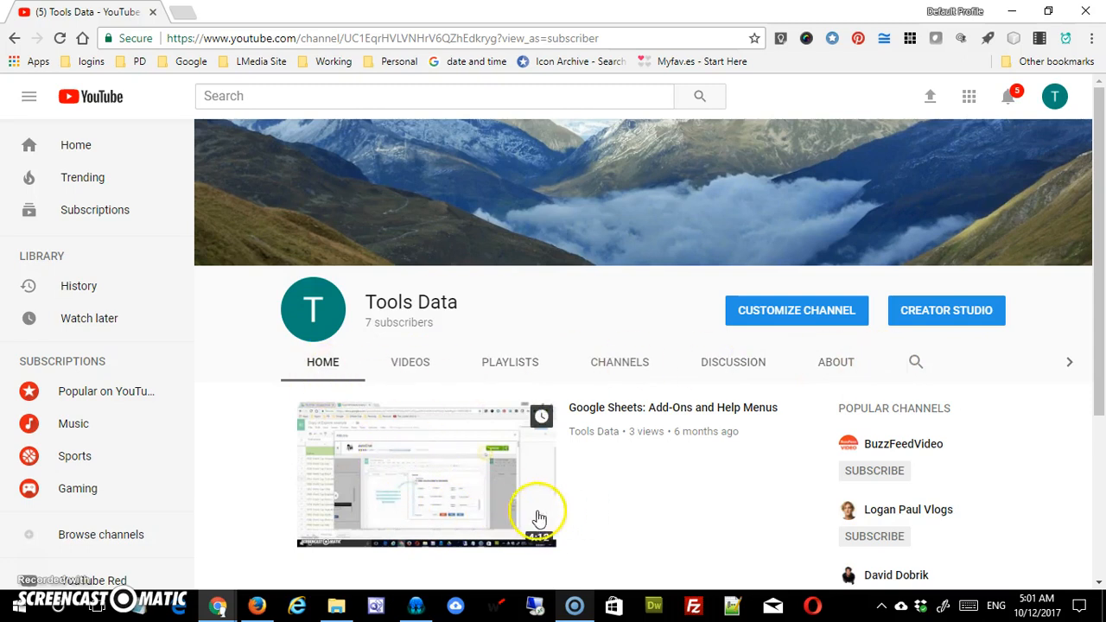
click(408, 363)
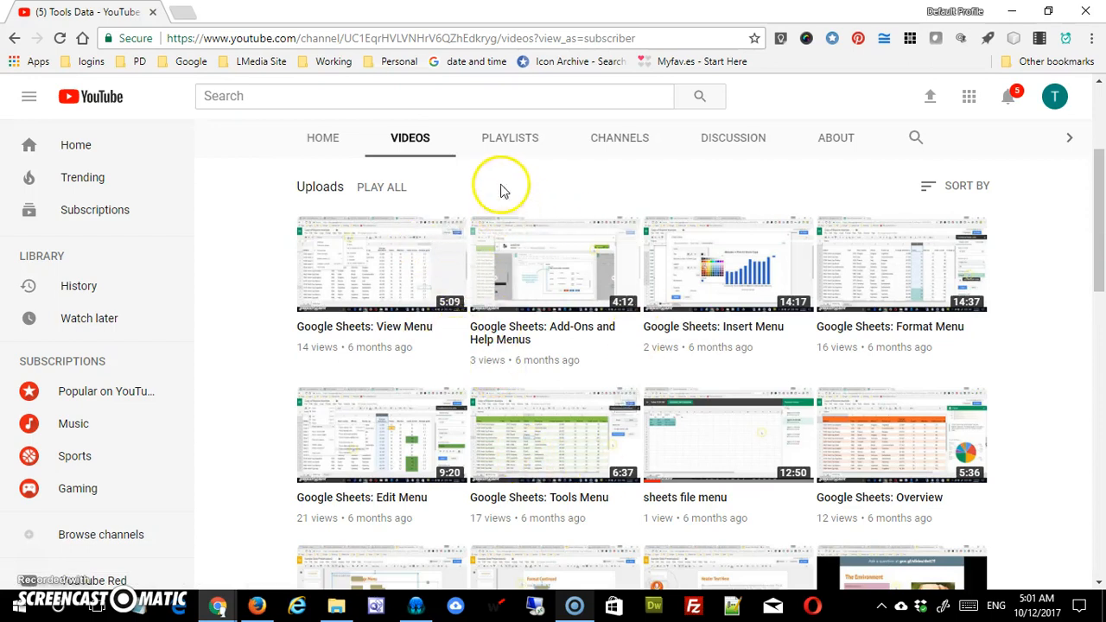
click(508, 140)
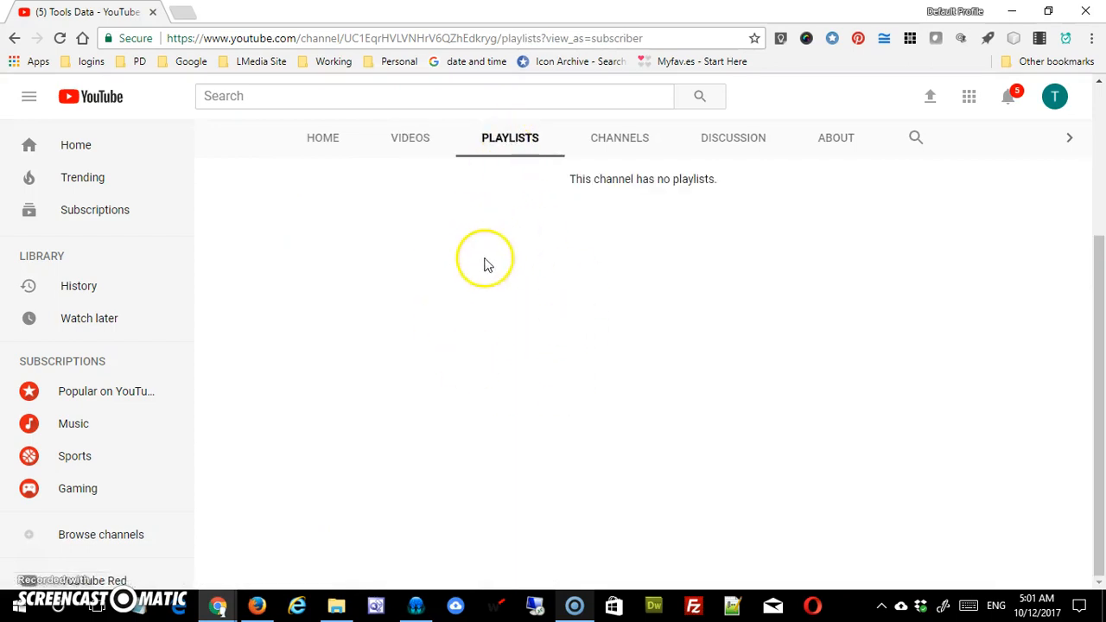
click(632, 140)
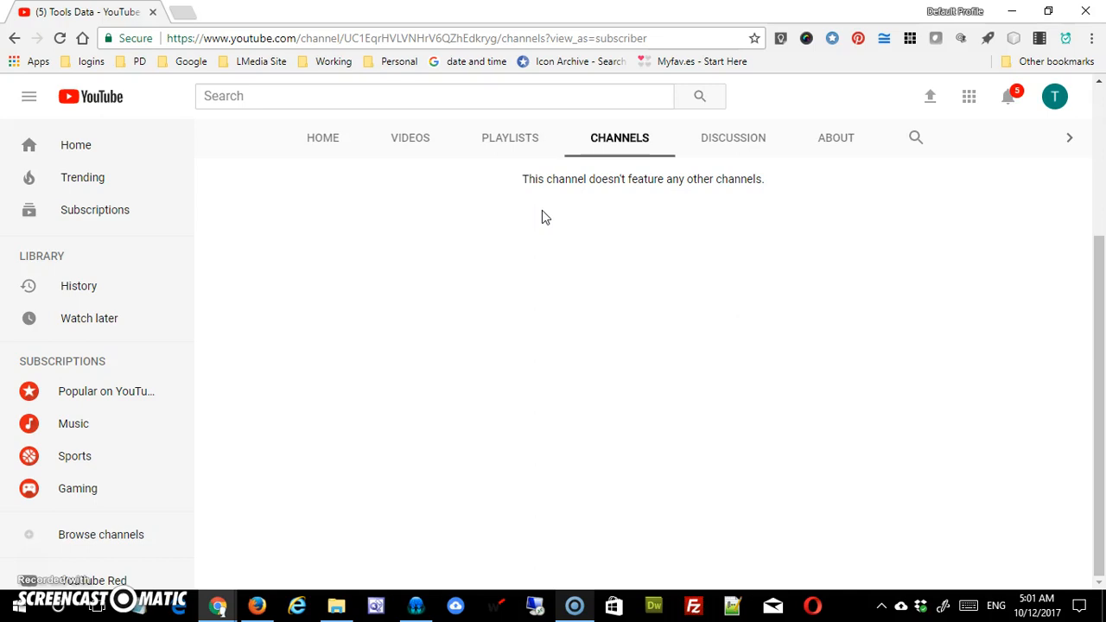
click(620, 230)
click(726, 141)
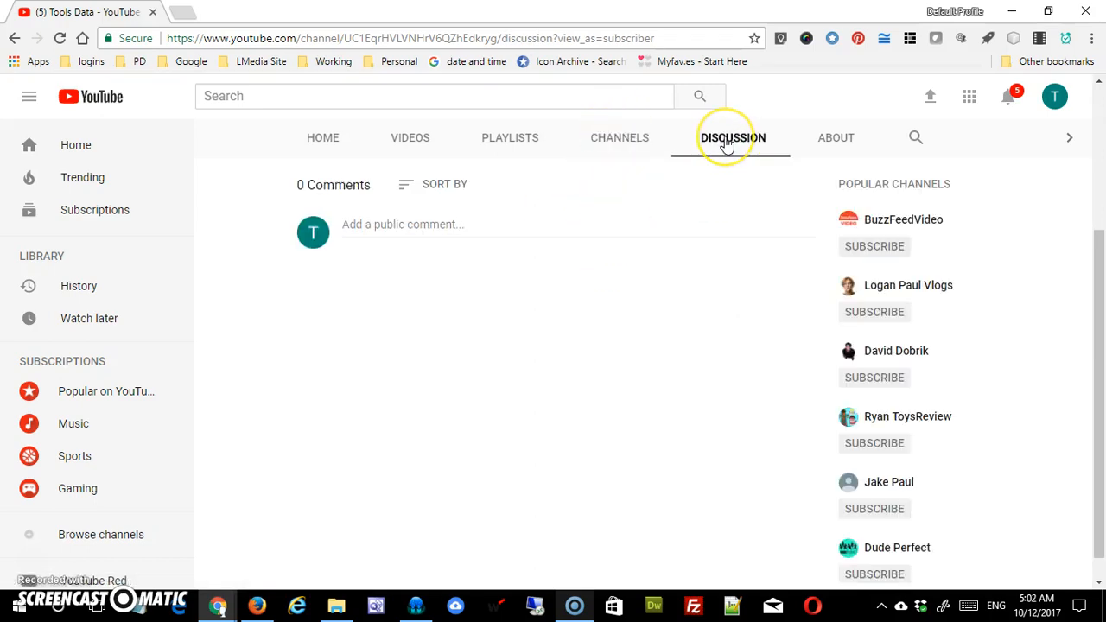
click(835, 143)
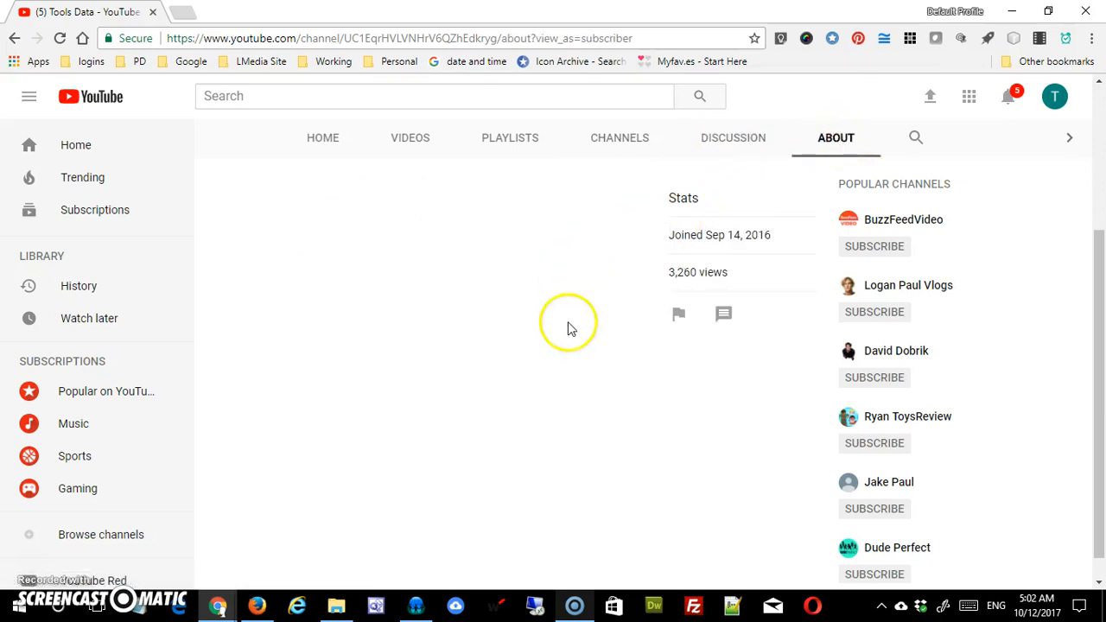
click(318, 149)
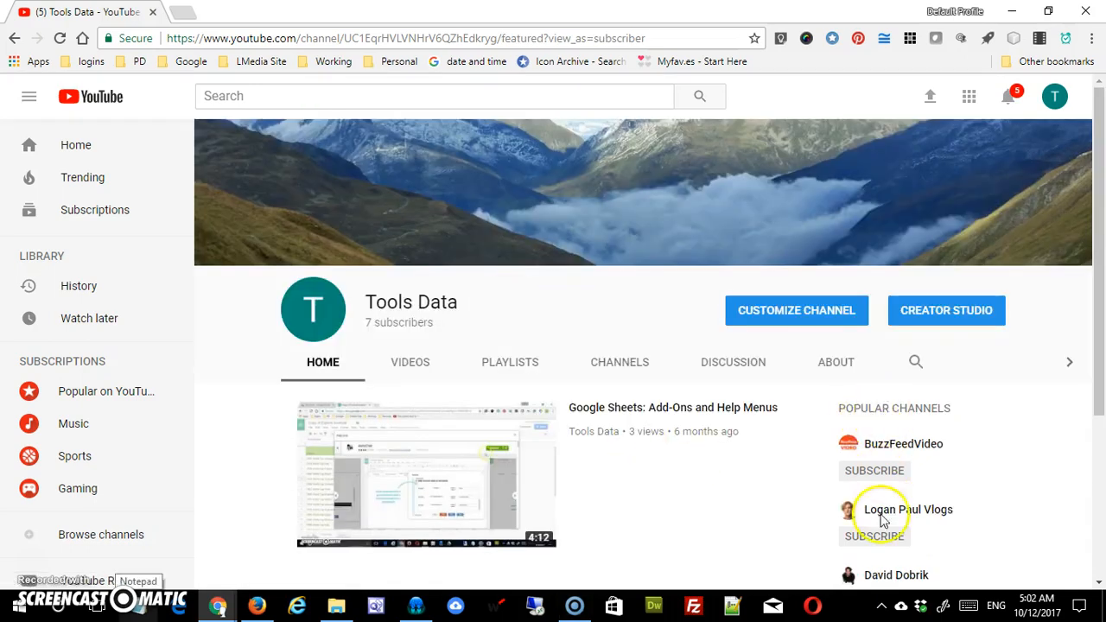
drag(1093, 389, 1102, 363)
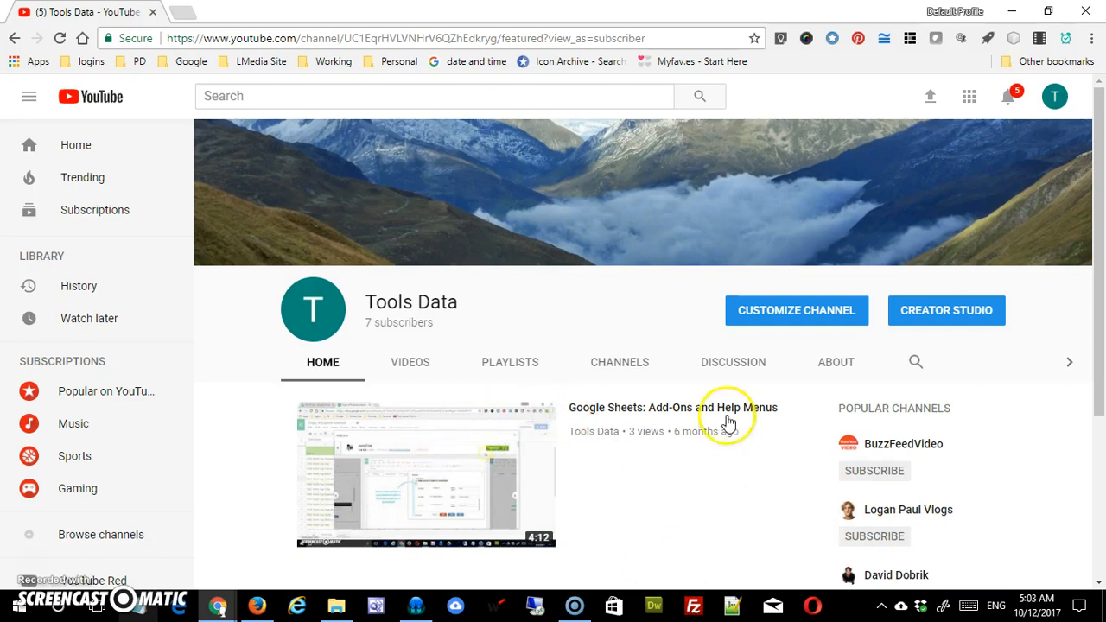
- Put the channel into customization mode and view the photo choices for the channel icon without picking one
click(807, 313)
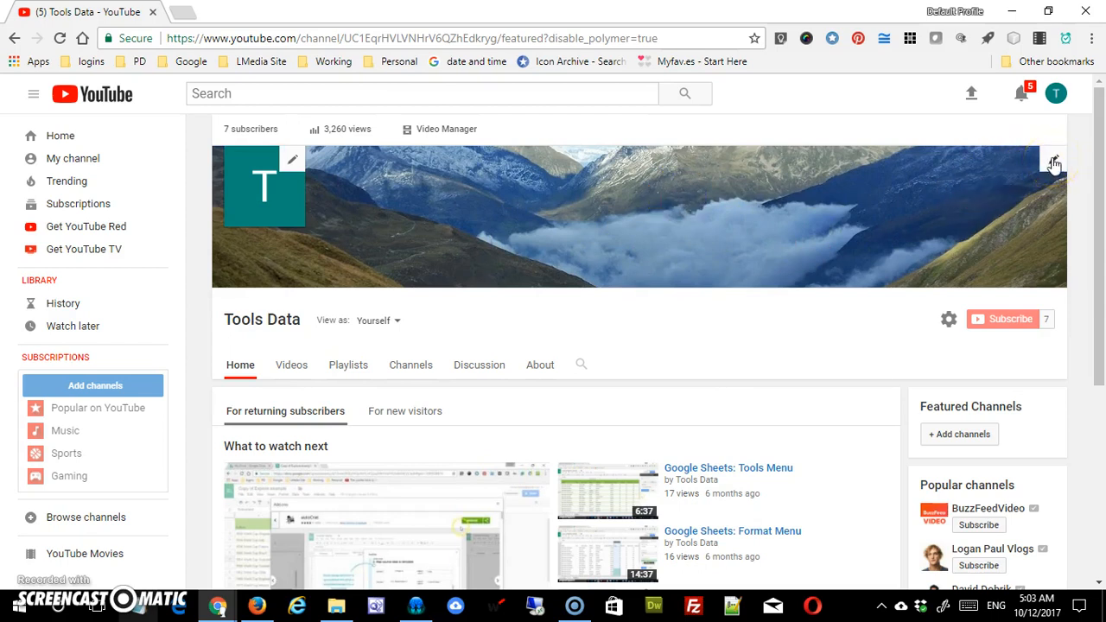
click(293, 159)
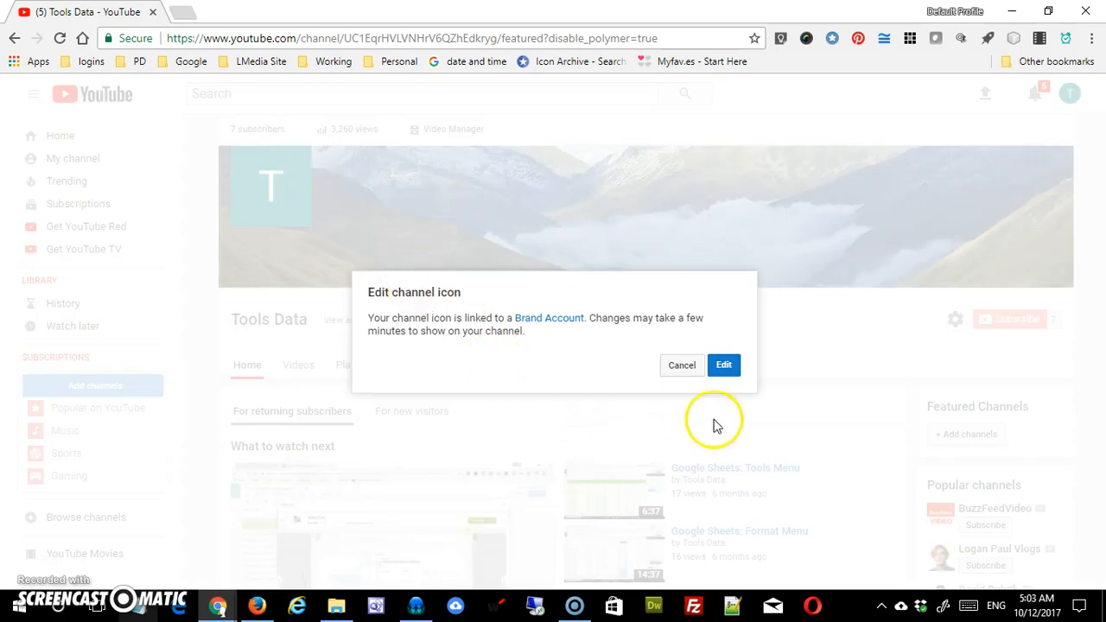
click(724, 366)
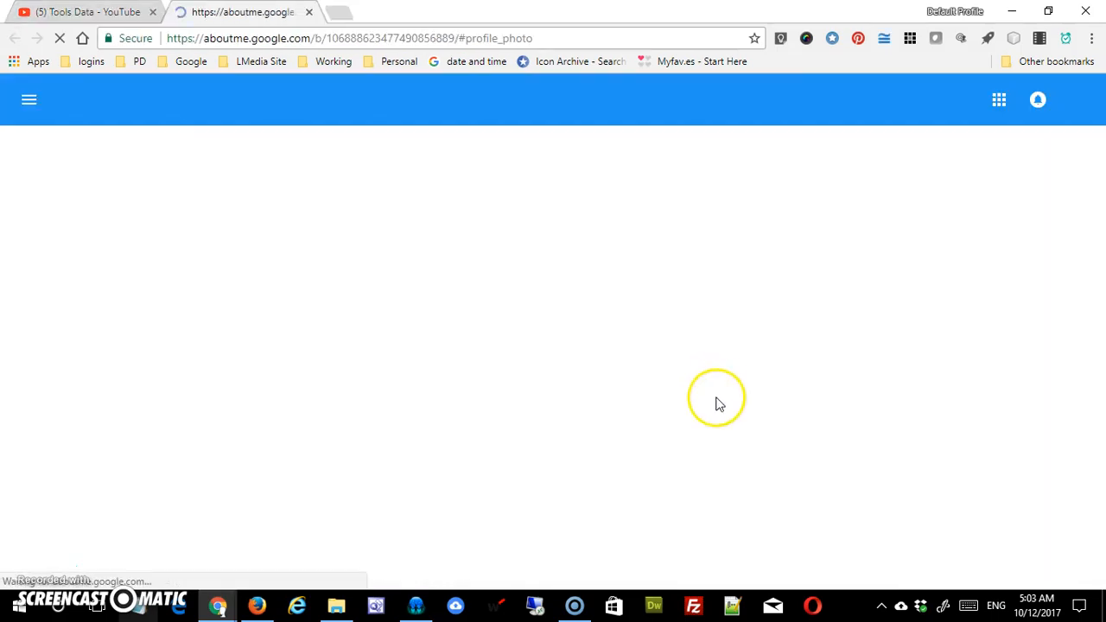
click(540, 371)
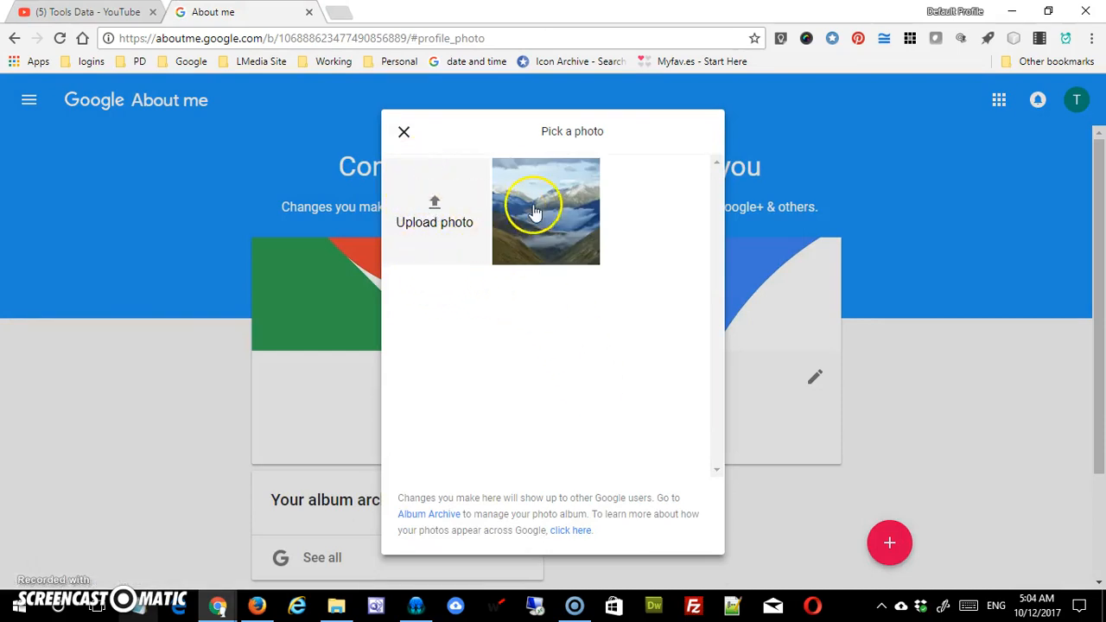
click(405, 134)
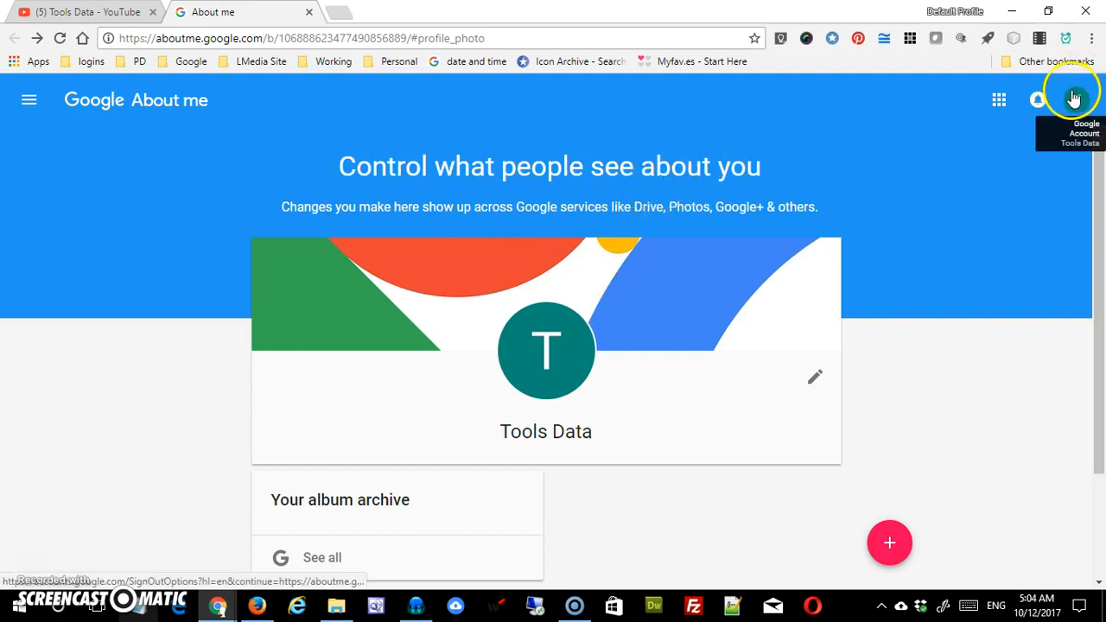
click(103, 11)
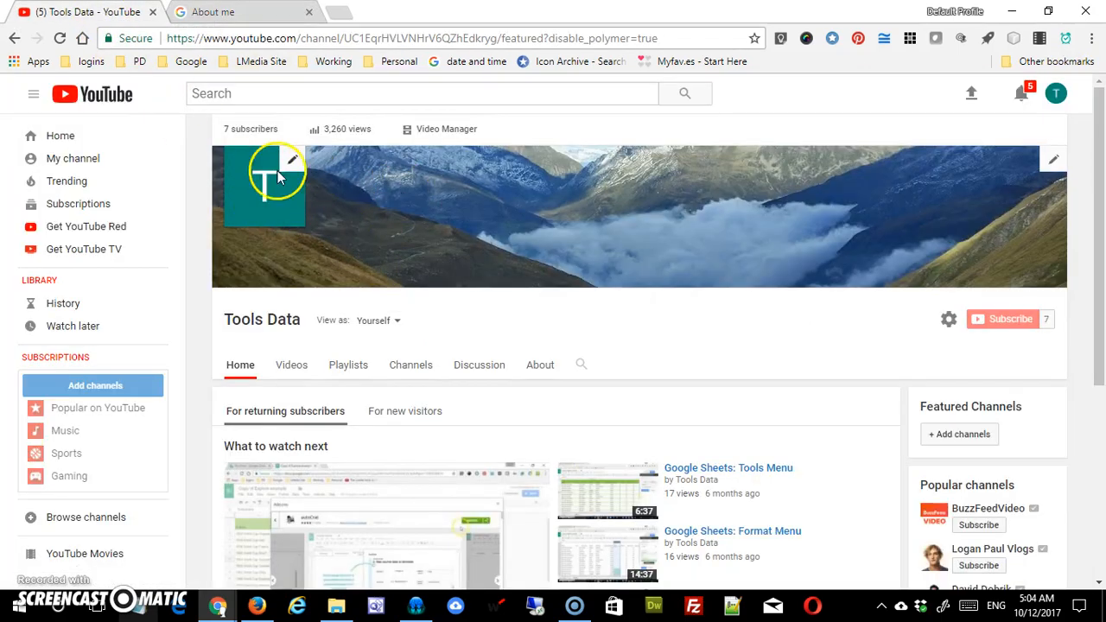
click(265, 19)
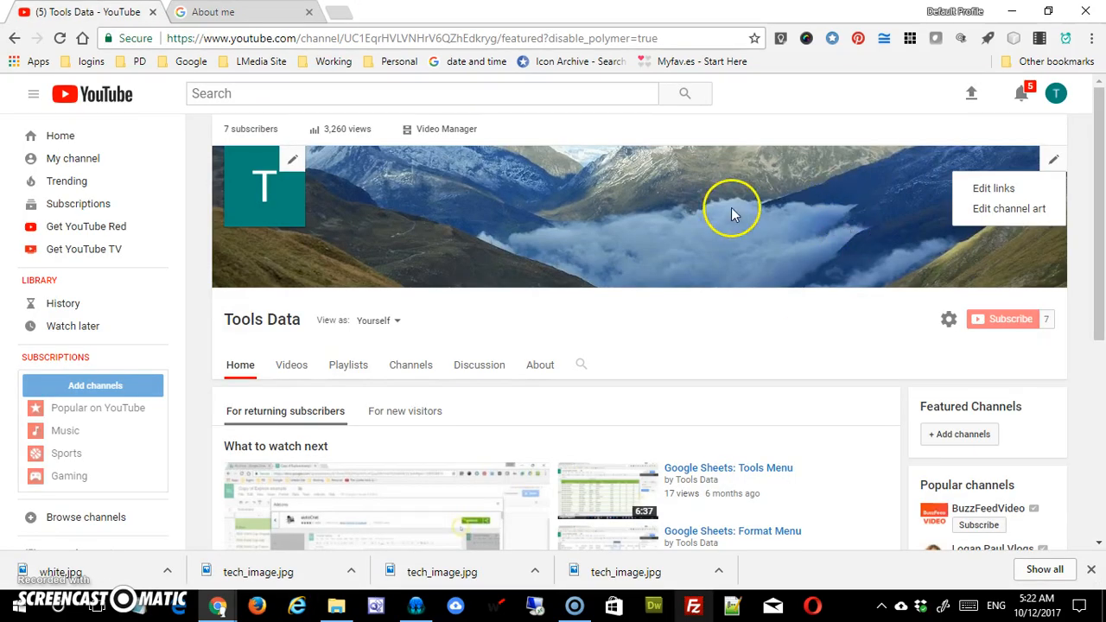
- Edit the channel art and choose the night city skyline picture from the gallery
click(731, 208)
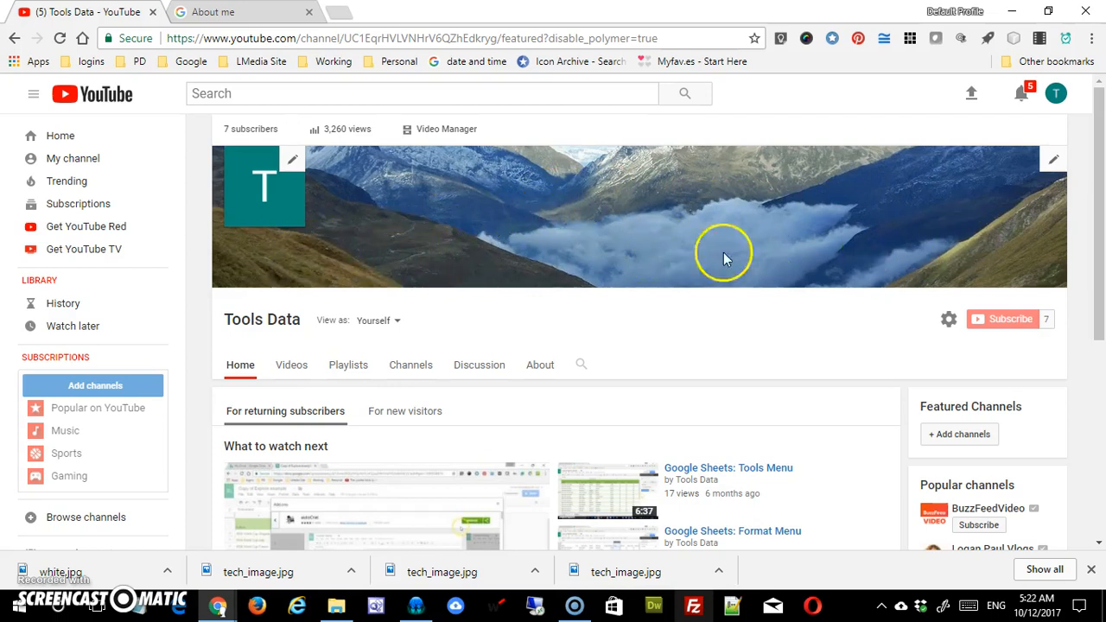
click(1054, 161)
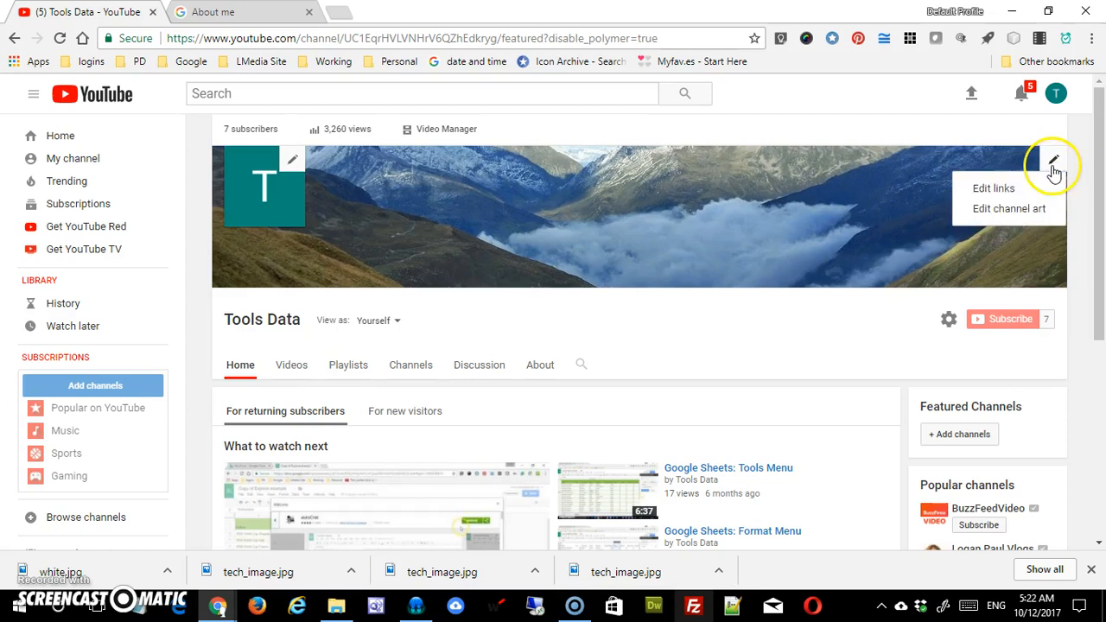
click(1009, 210)
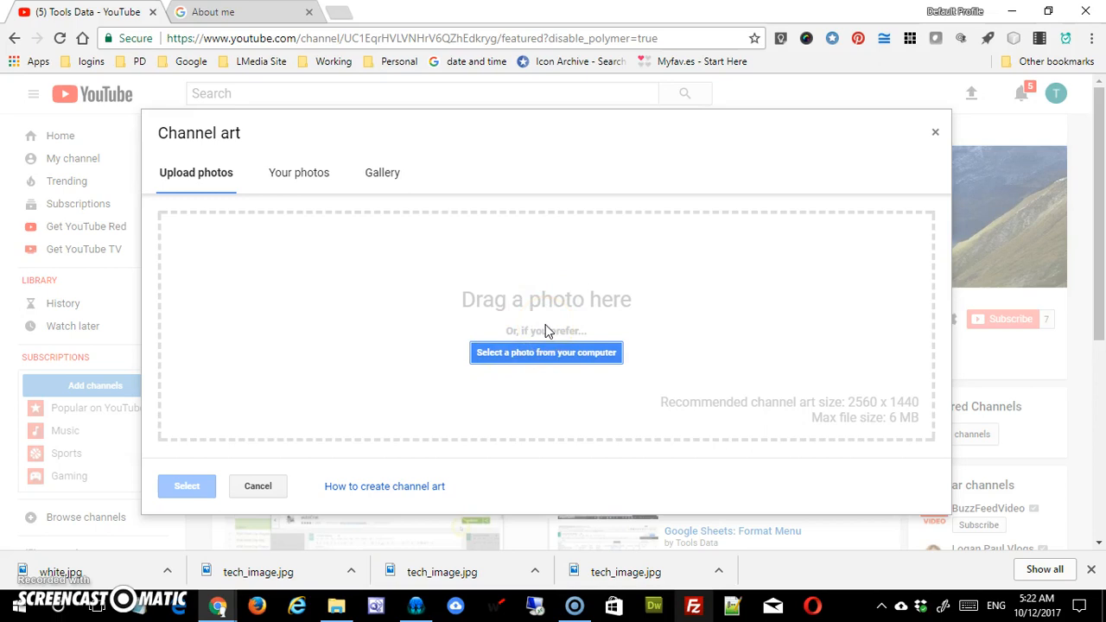
click(293, 176)
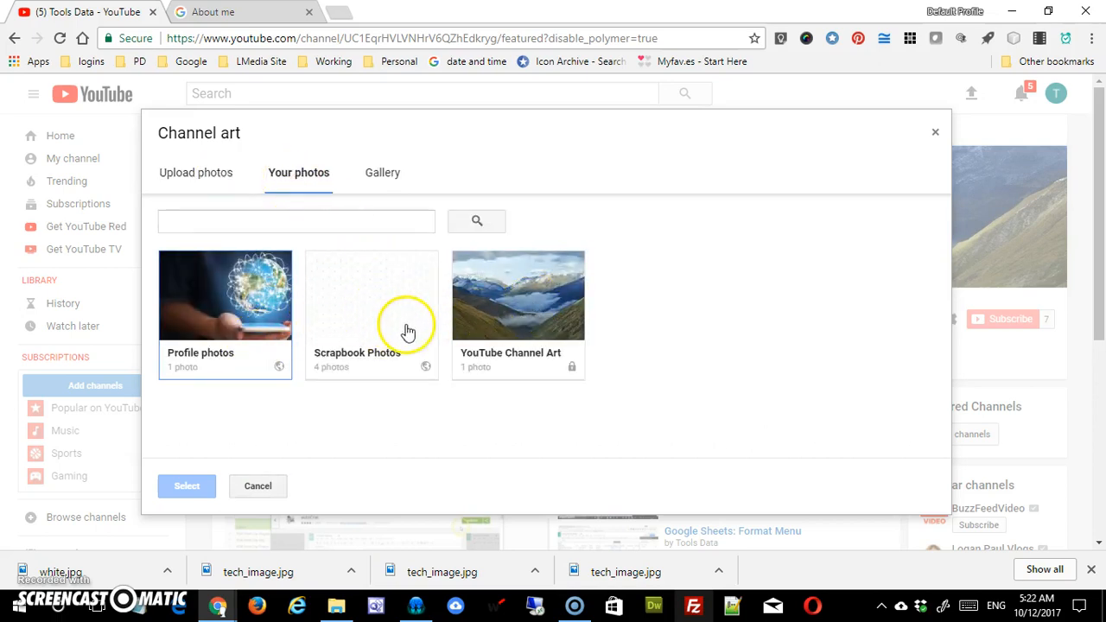
click(379, 174)
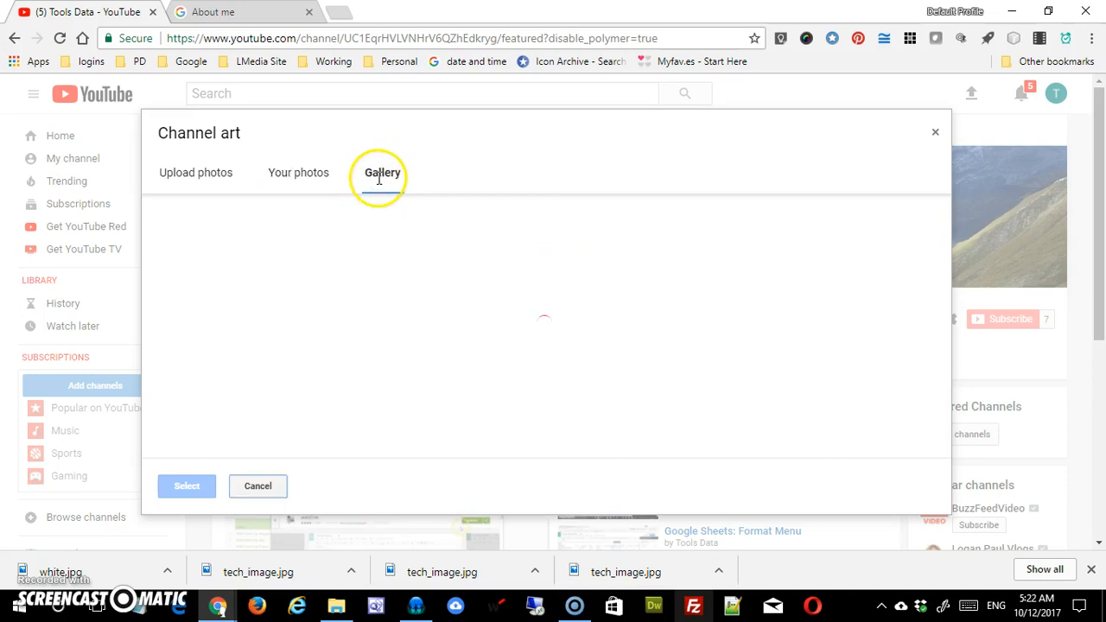
mouse_move(949, 292)
mouse_down()
mouse_move(954, 419)
mouse_move(947, 259)
mouse_move(928, 445)
mouse_move(931, 294)
mouse_up()
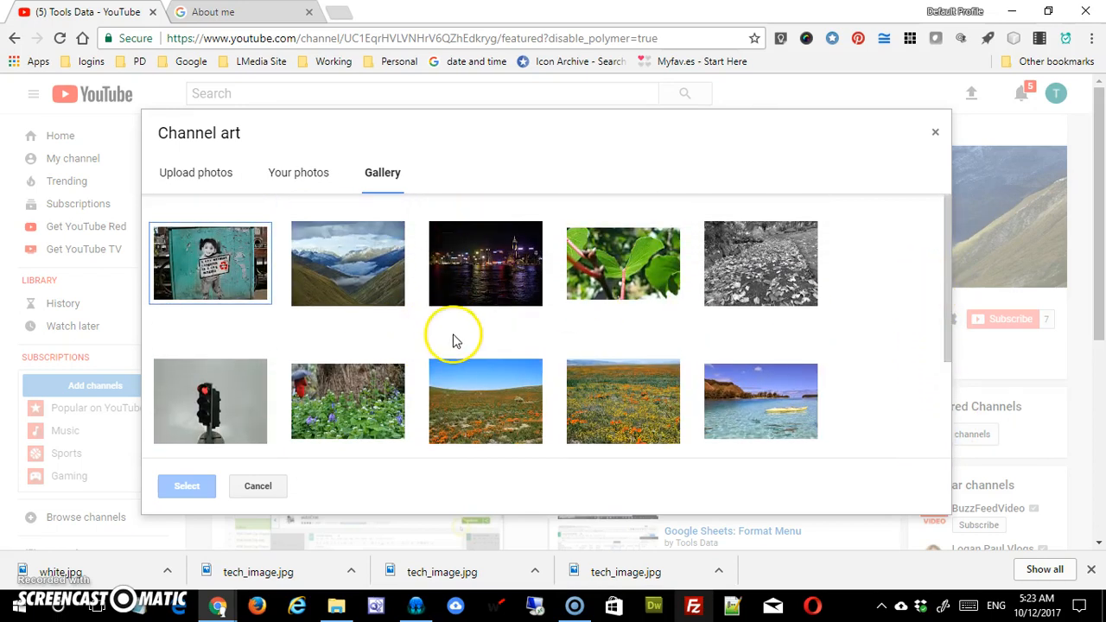
double_click(486, 284)
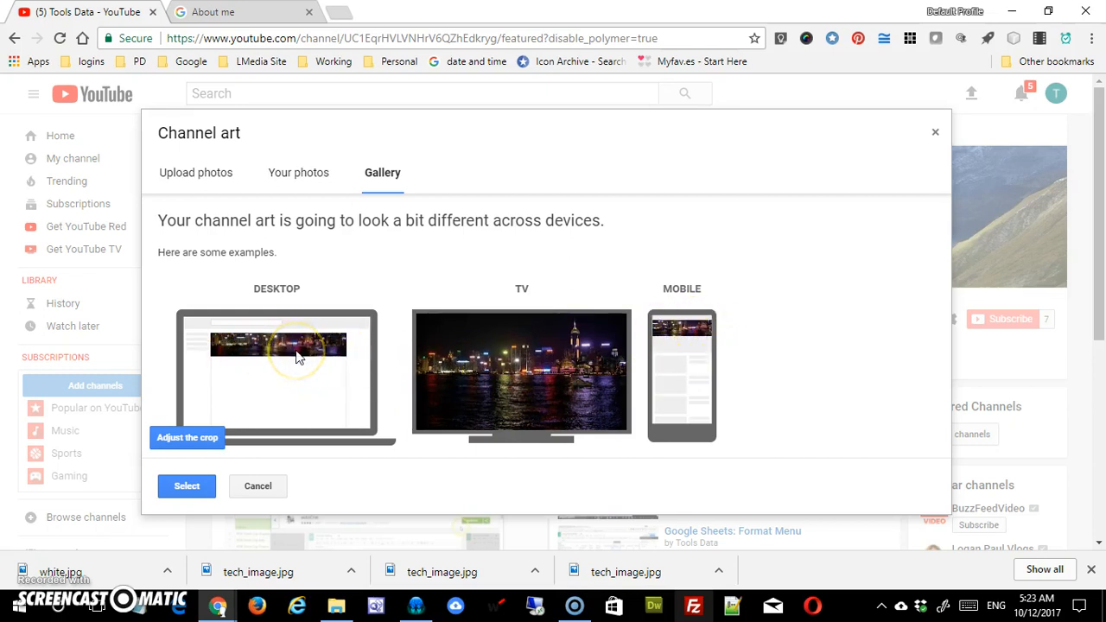
- Move the skyline picture's crop region up to its upper edge, preview it across devices and apply it as channel art
click(165, 439)
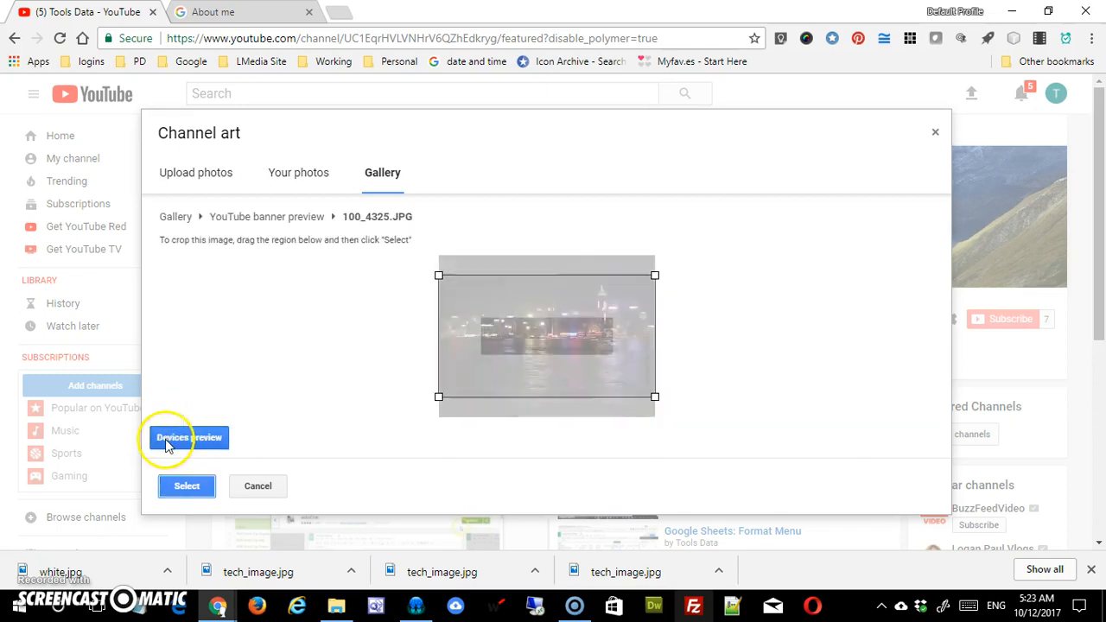
drag(593, 368, 580, 349)
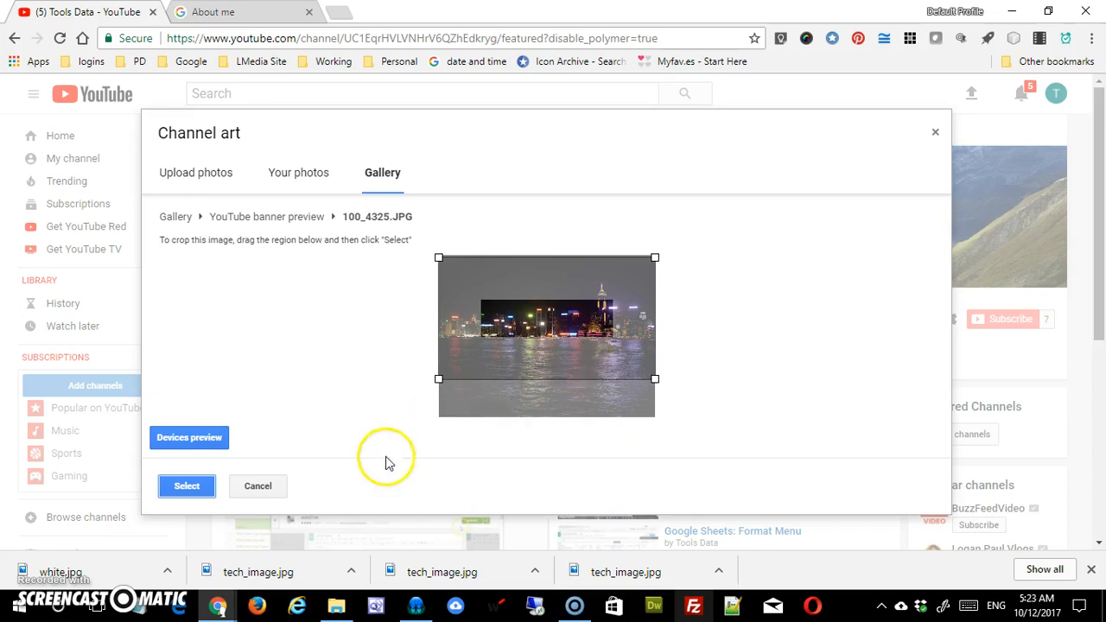
click(205, 446)
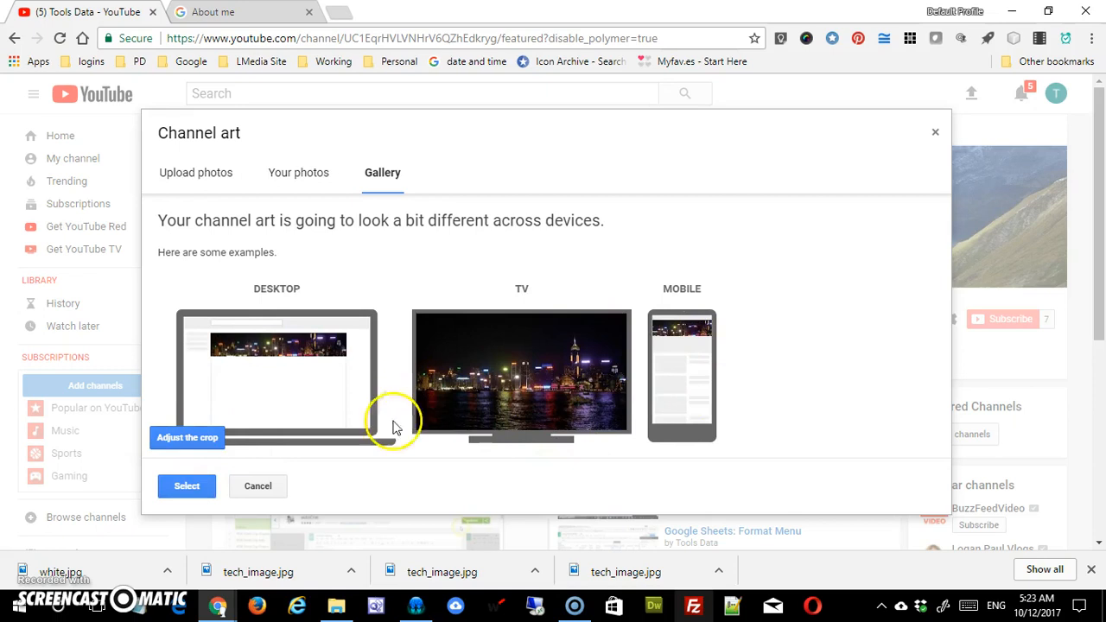
click(187, 487)
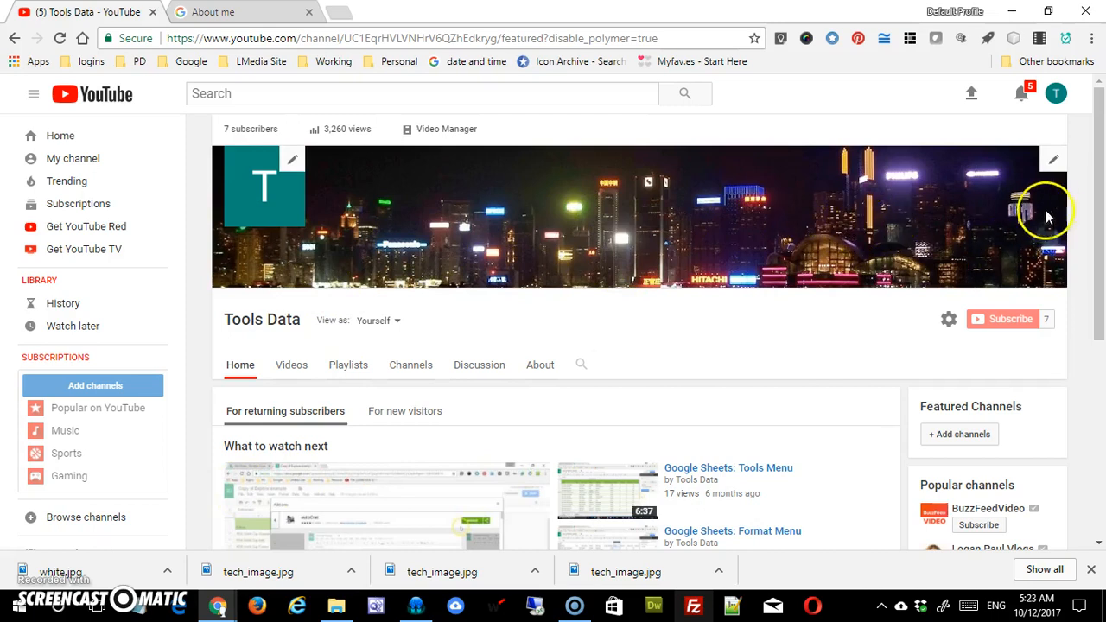
- Edit the channel's links and set the channel art to overlay the first 2 custom links
click(1053, 162)
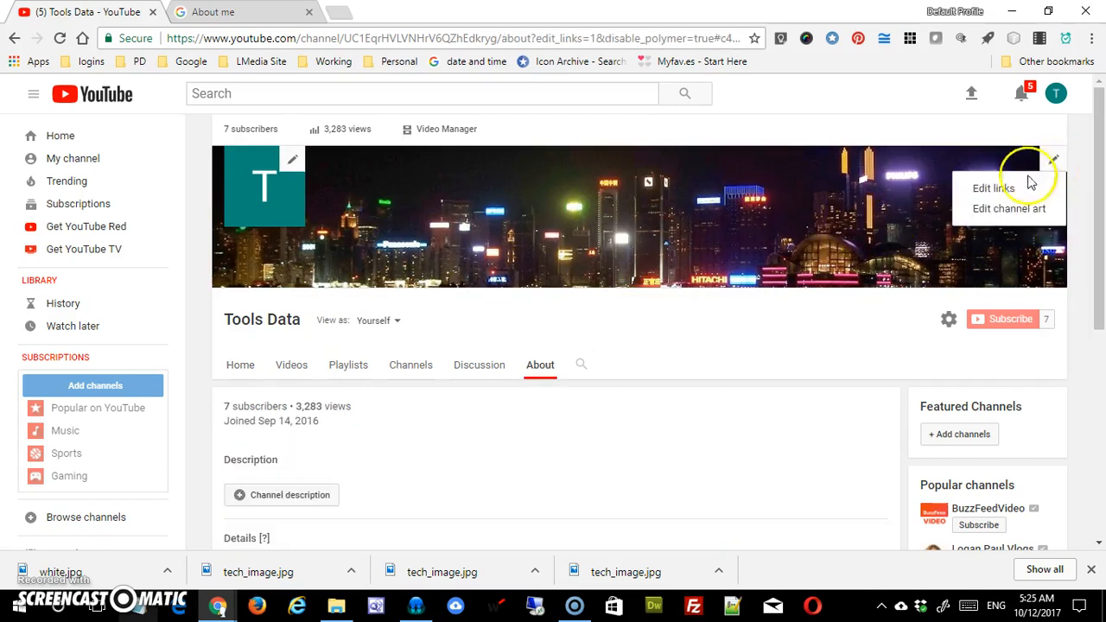
click(1015, 191)
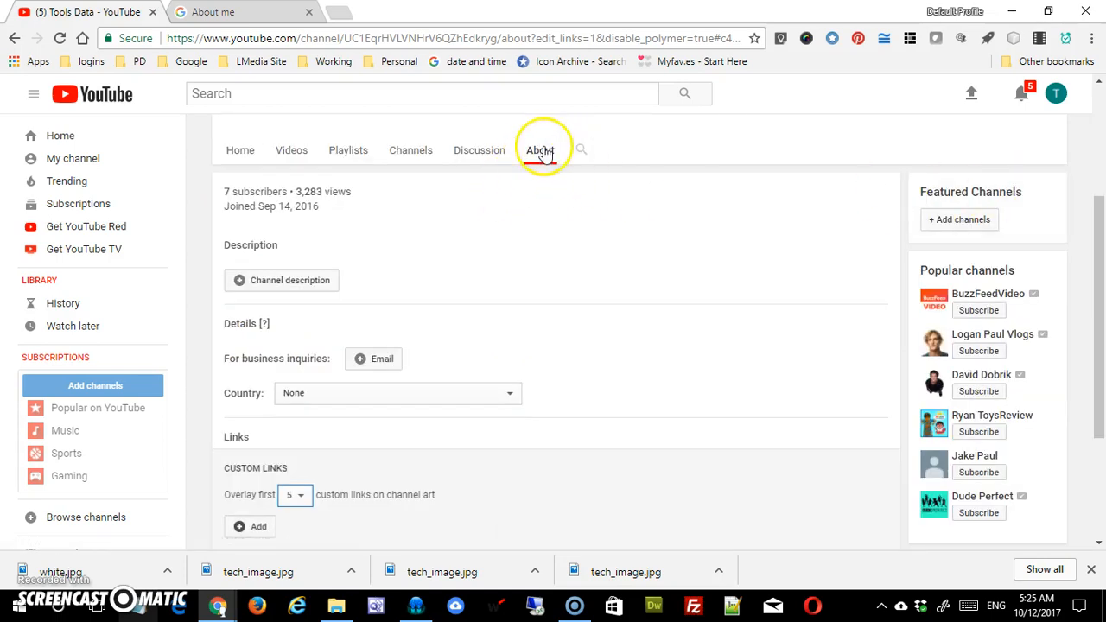
scroll(576, 248, down, 3)
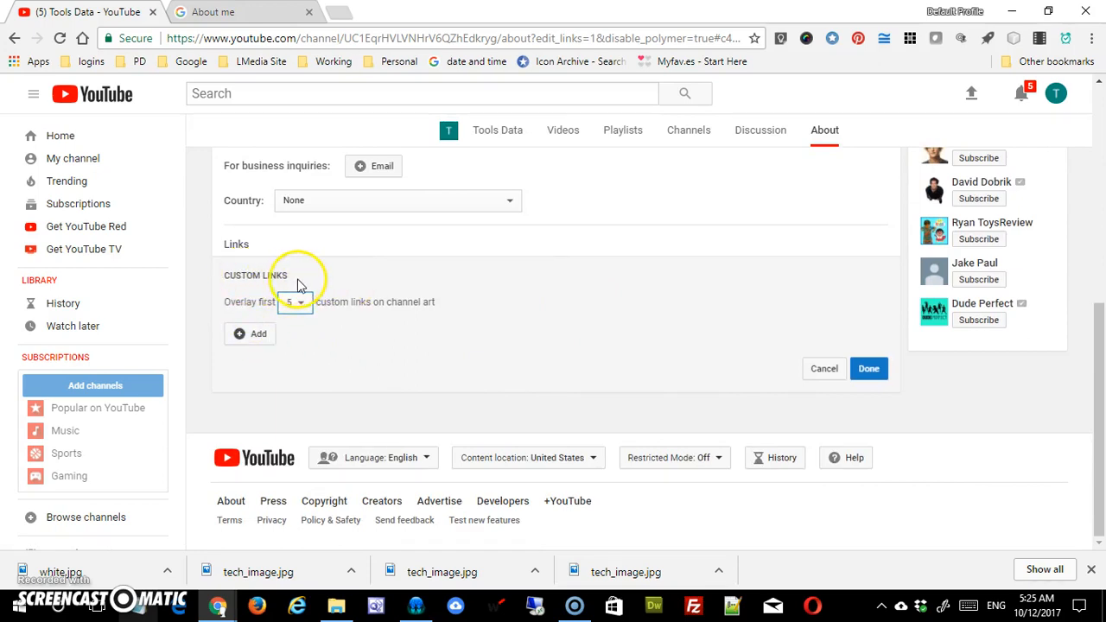
click(302, 307)
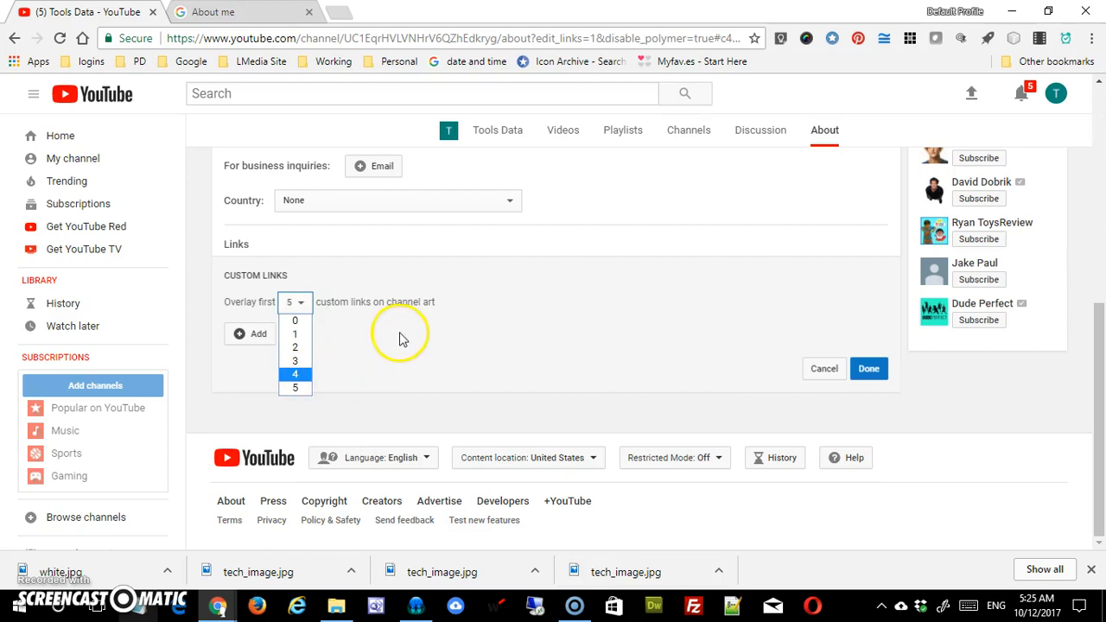
click(302, 355)
click(258, 346)
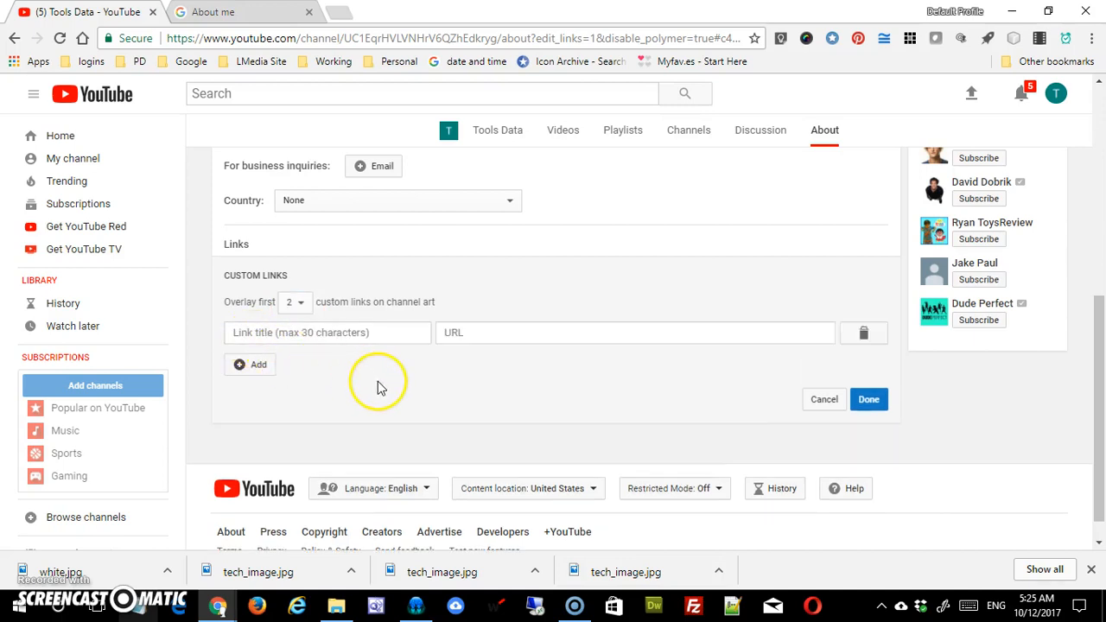
click(396, 336)
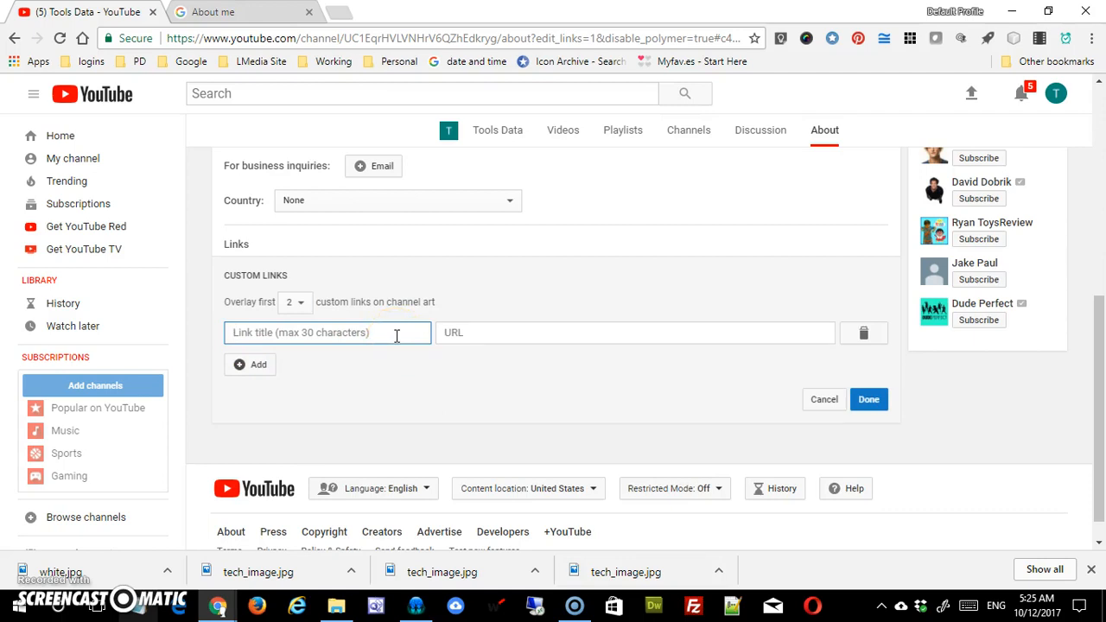
key(Tab)
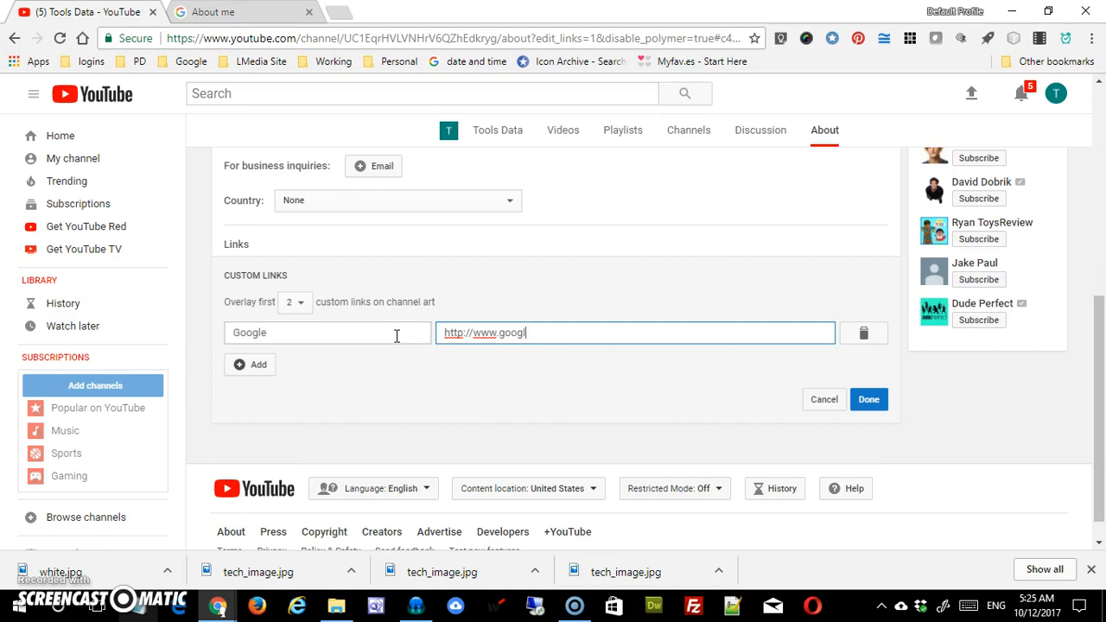
click(868, 400)
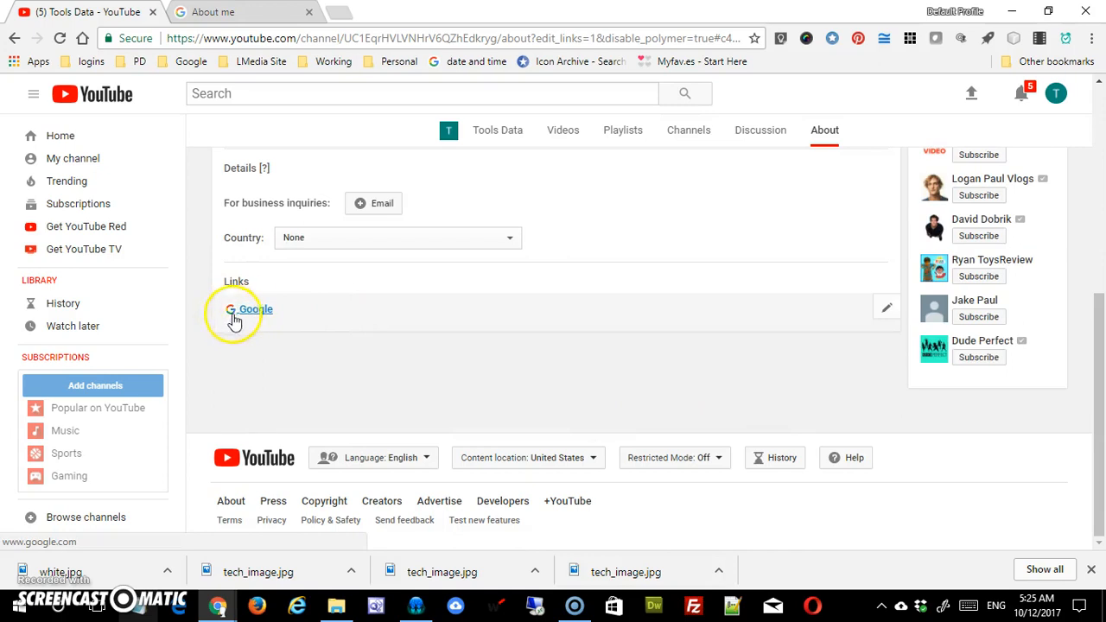
scroll(412, 314, up, 5)
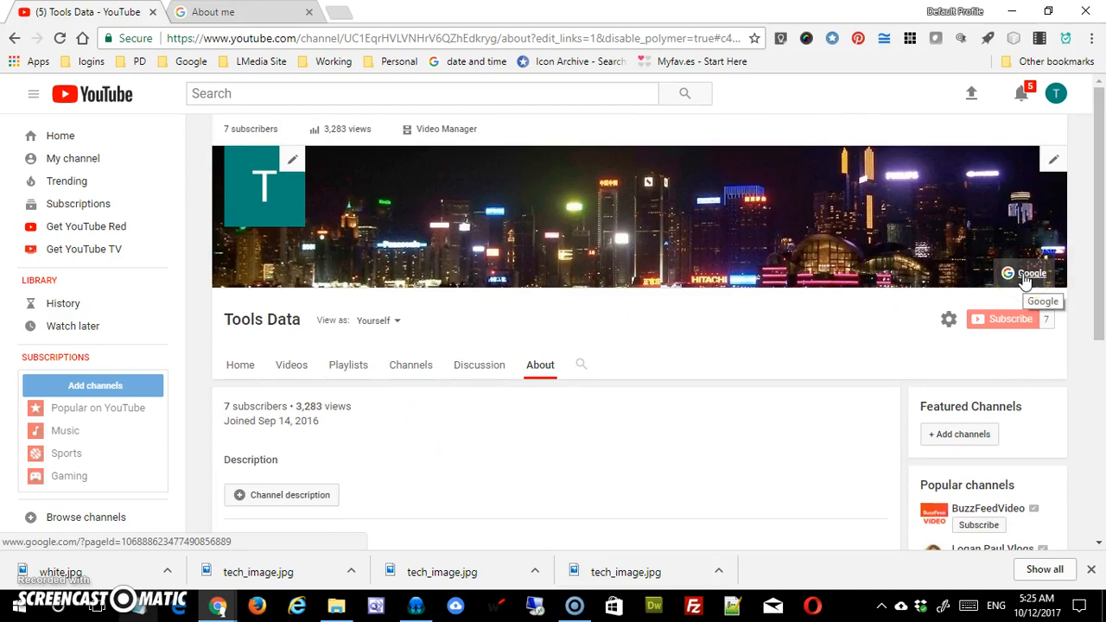
click(1020, 275)
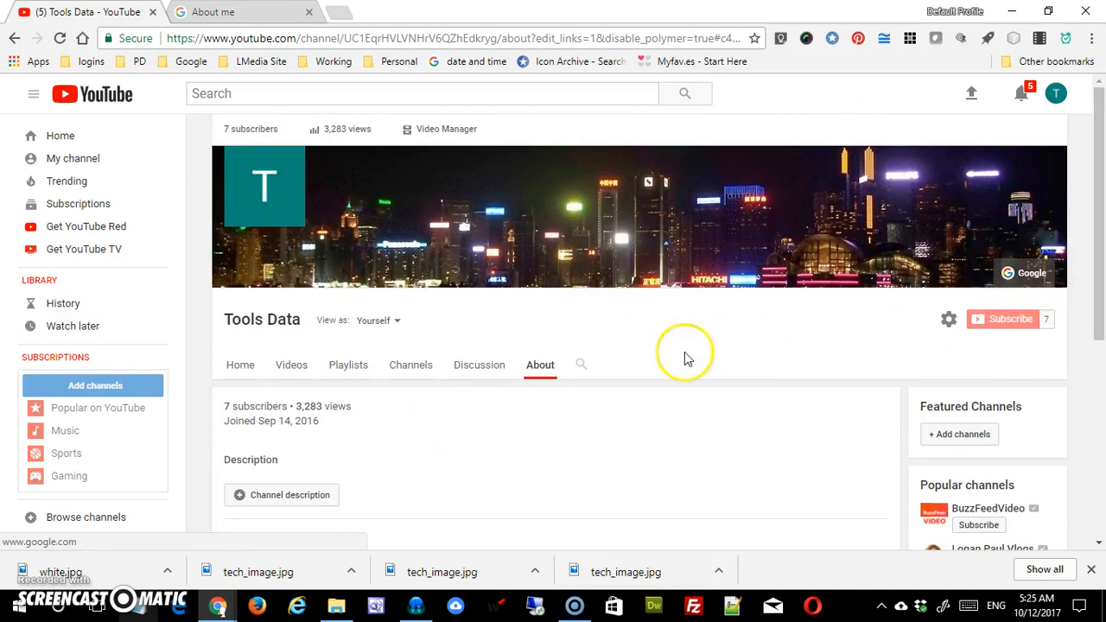
scroll(491, 398, down, 4)
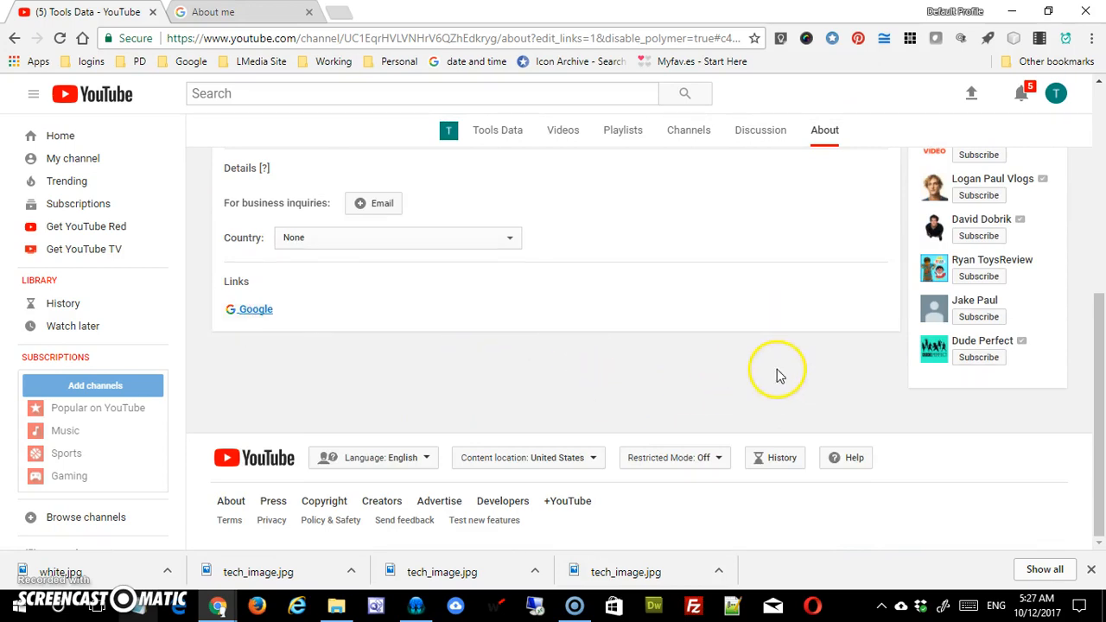
click(885, 311)
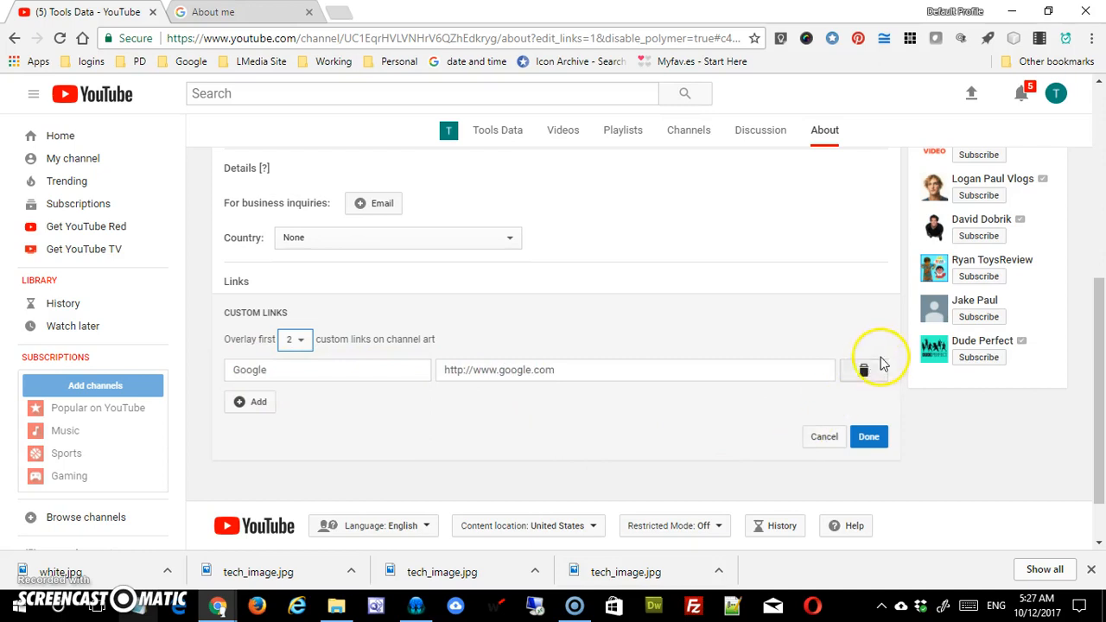
click(250, 401)
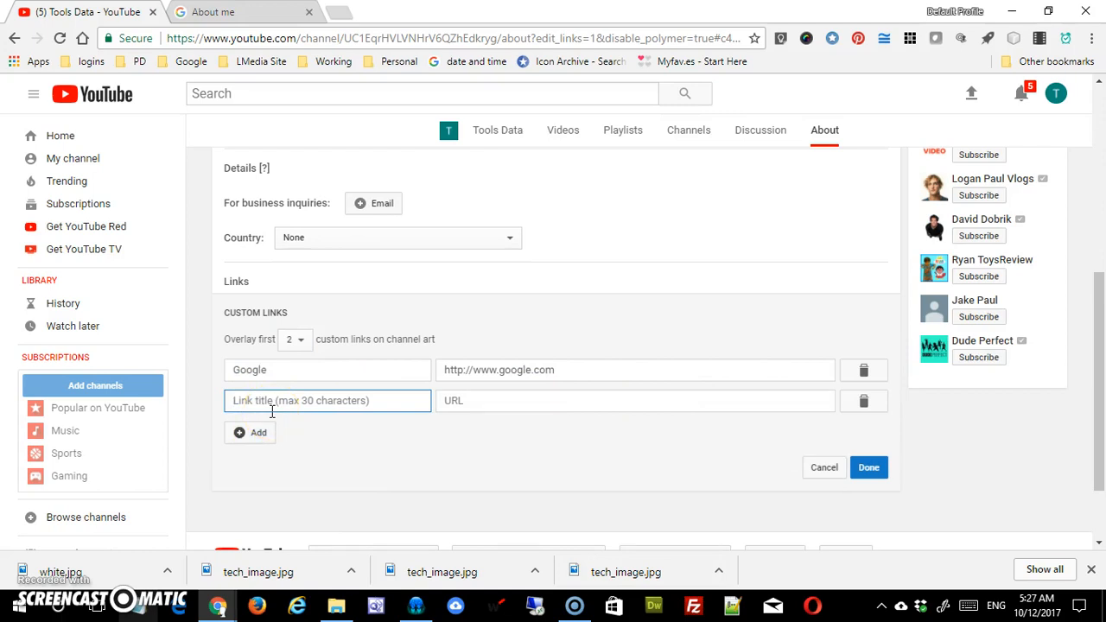
key(Tab)
text(ht)
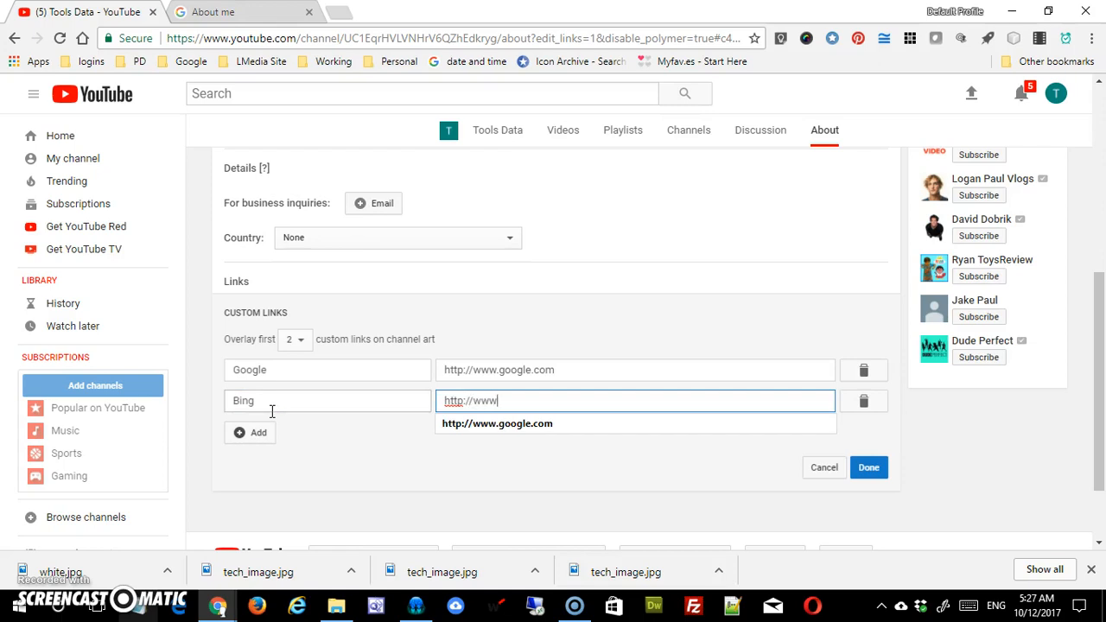
text(tp://www.bing.com)
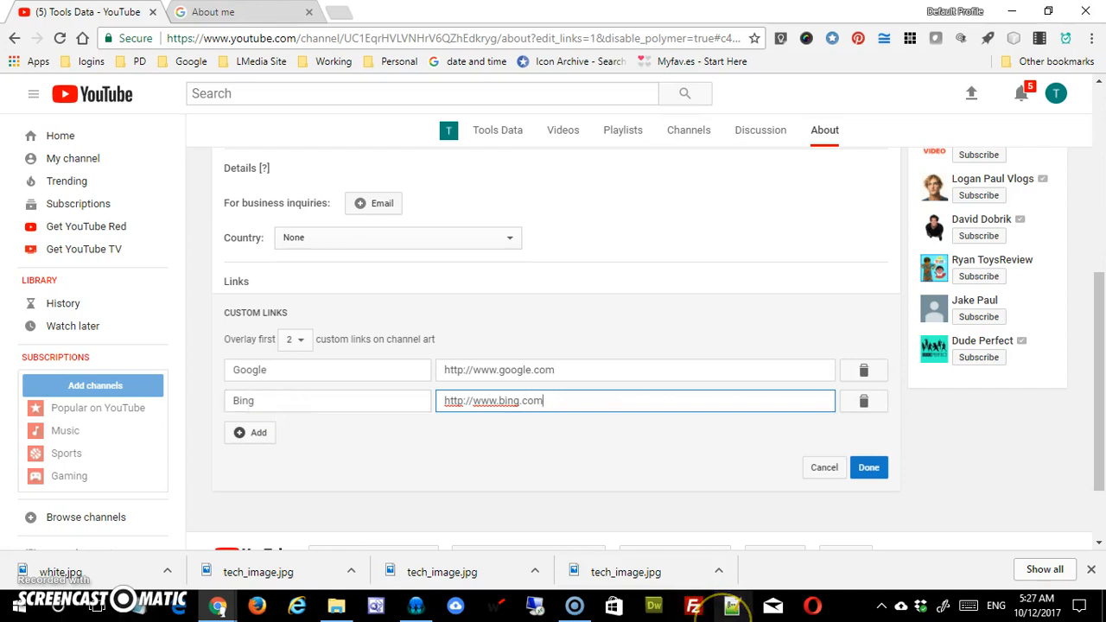
key(Return)
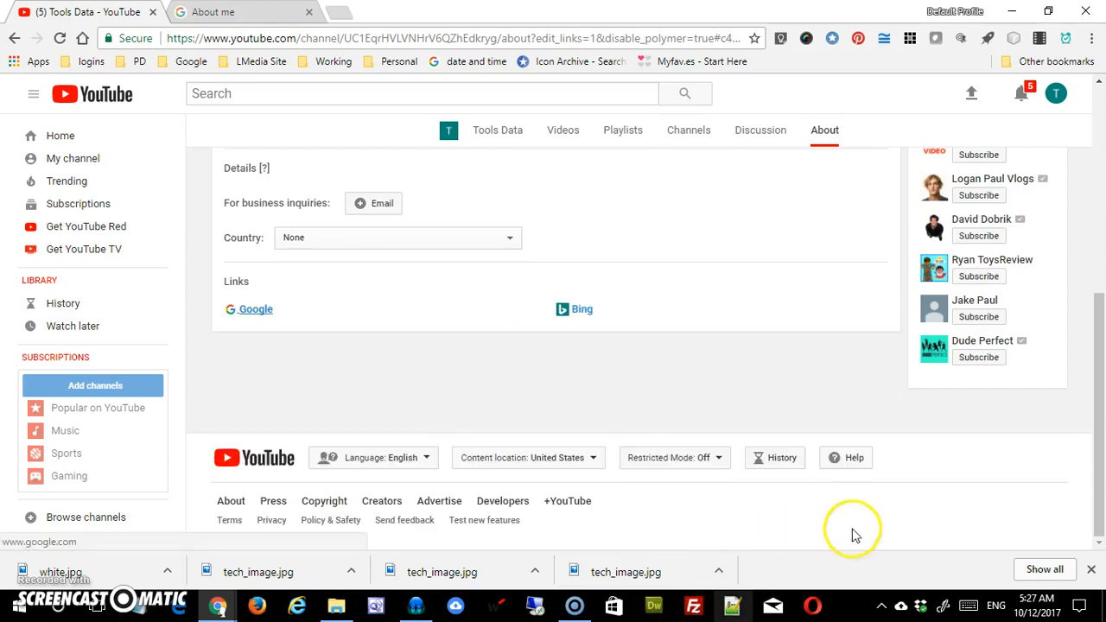
scroll(683, 337, up, 5)
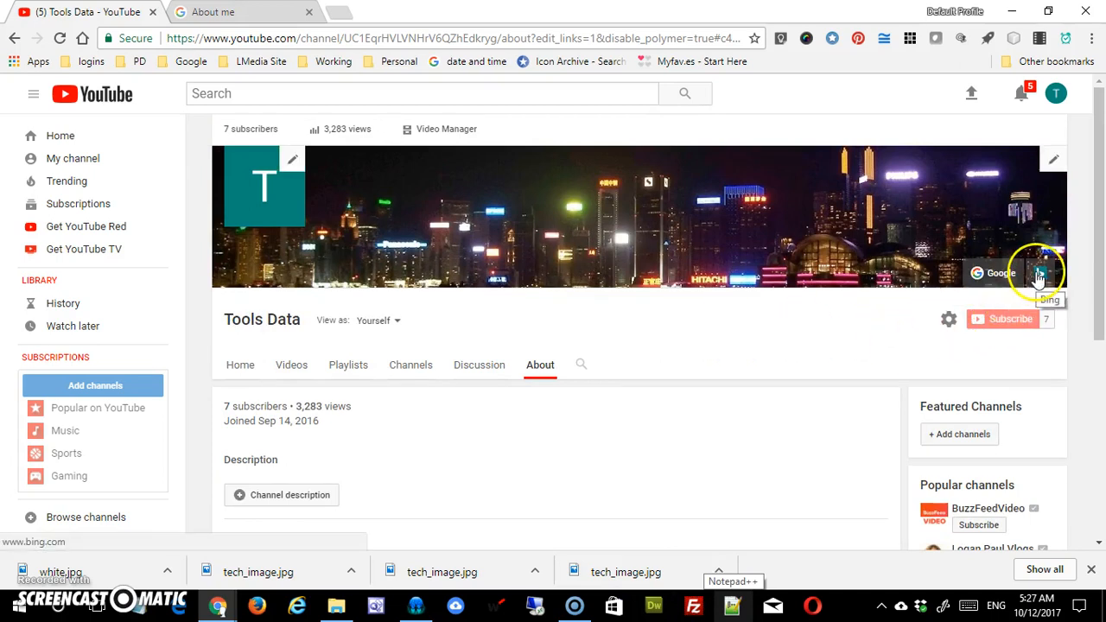
scroll(676, 493, down, 5)
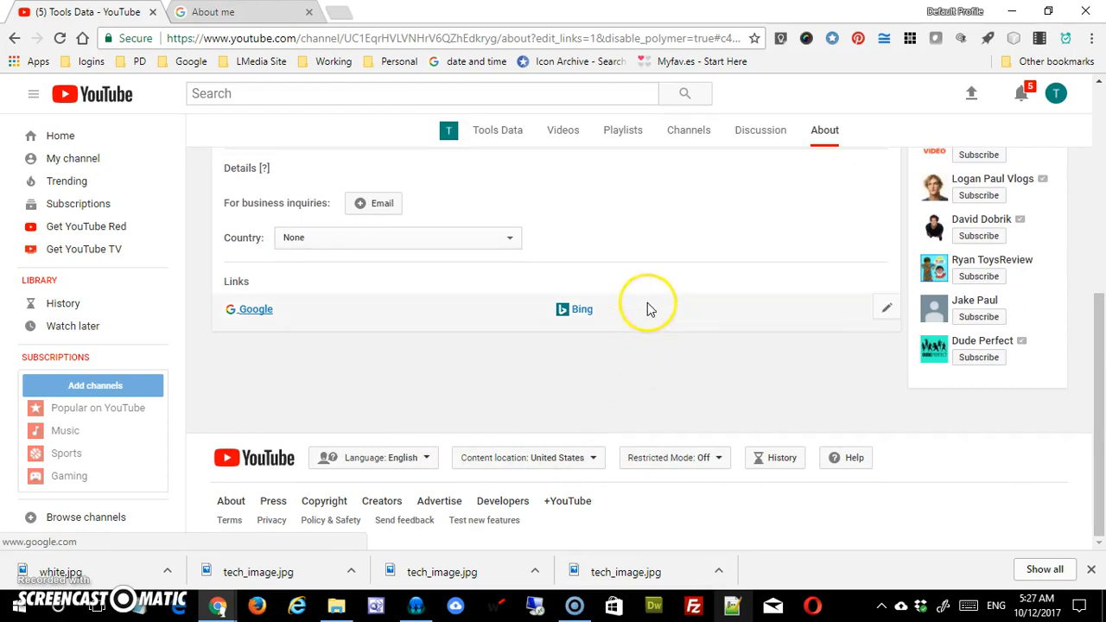
click(889, 307)
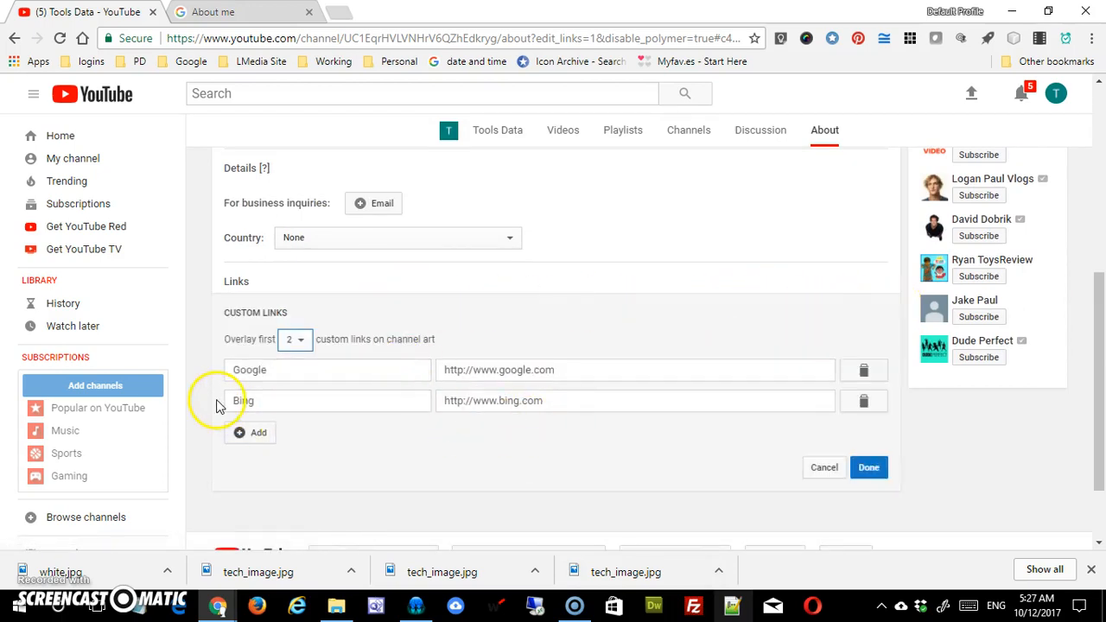
click(262, 436)
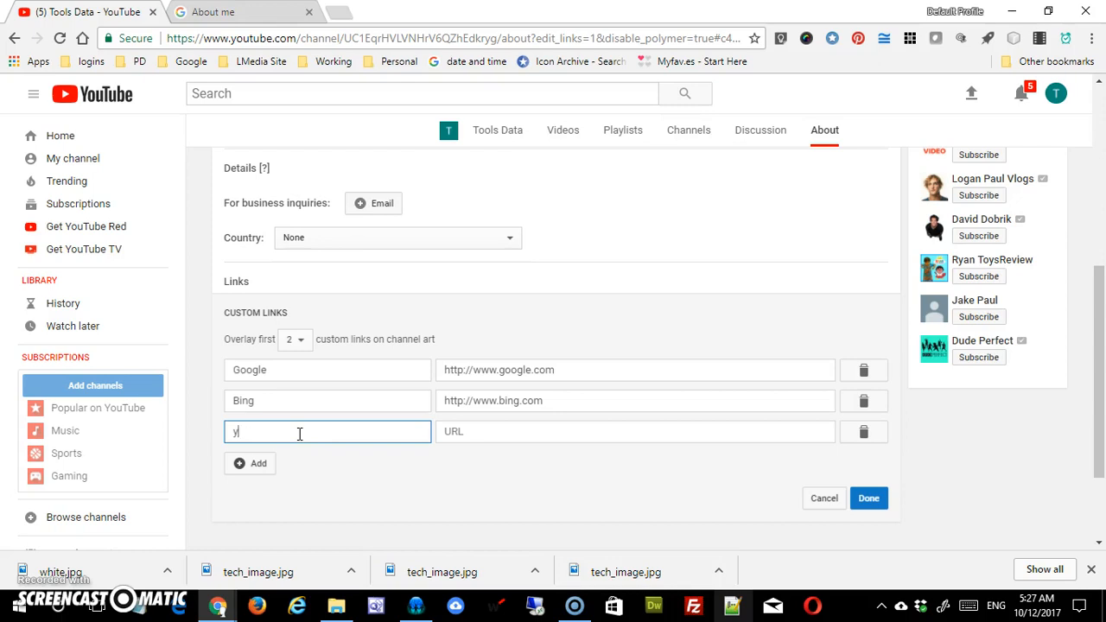
text(Yahoo)
key(Tab)
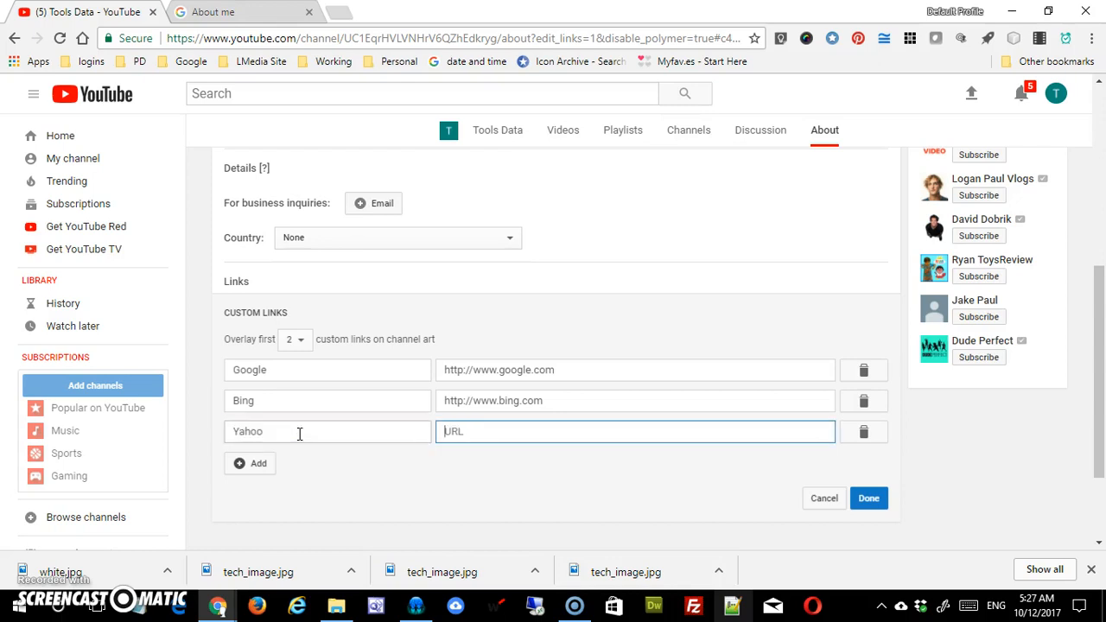
text(http)
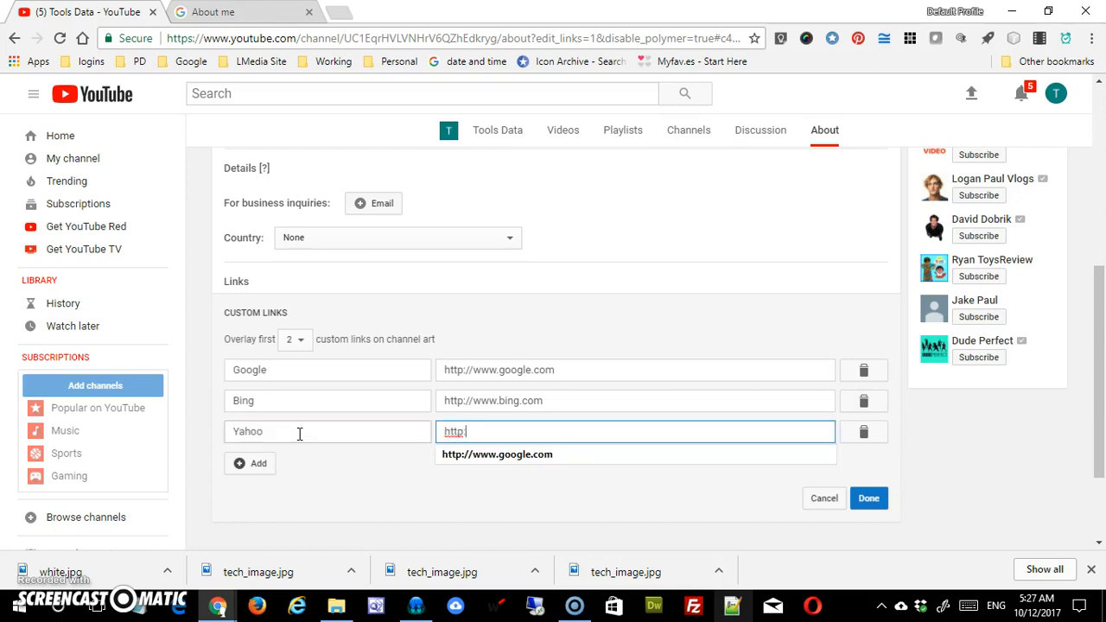
text(://www.yahoo.com)
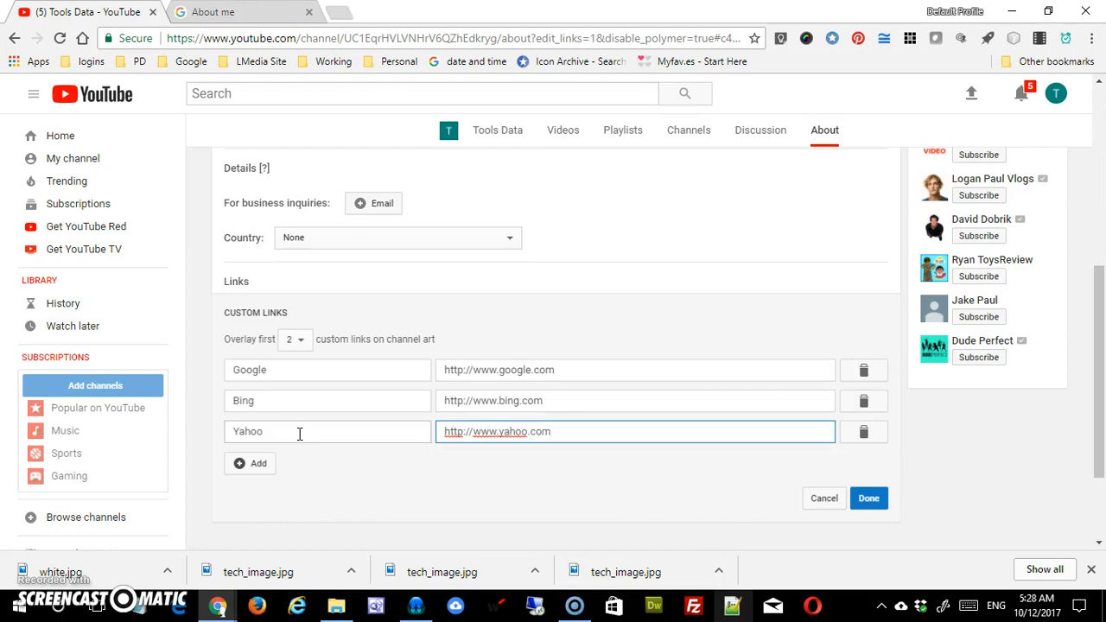
click(869, 500)
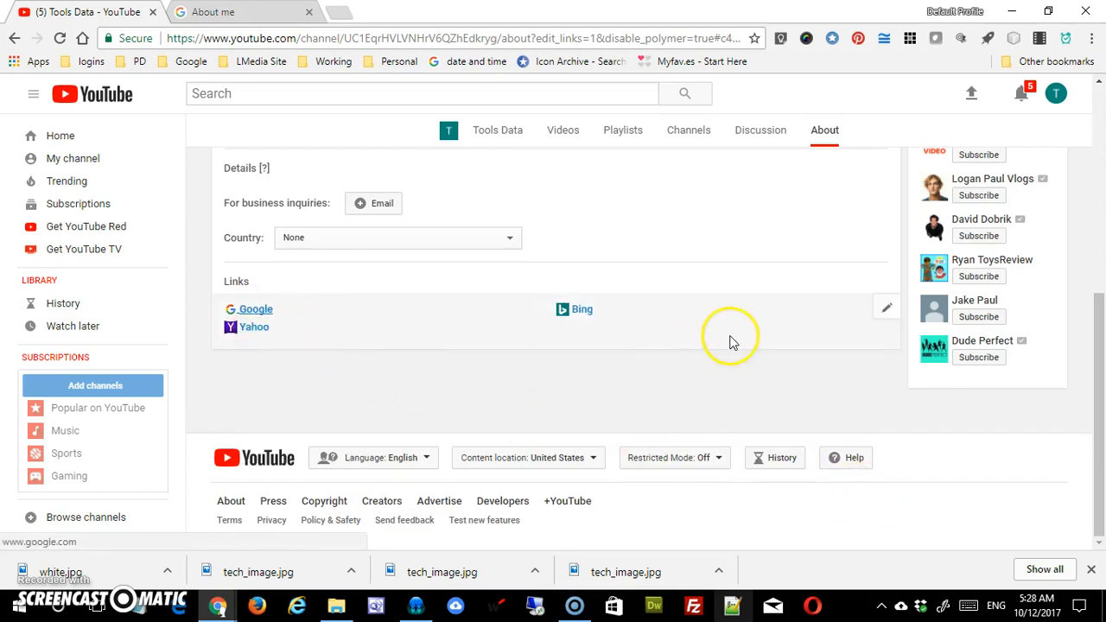
scroll(732, 343, up, 5)
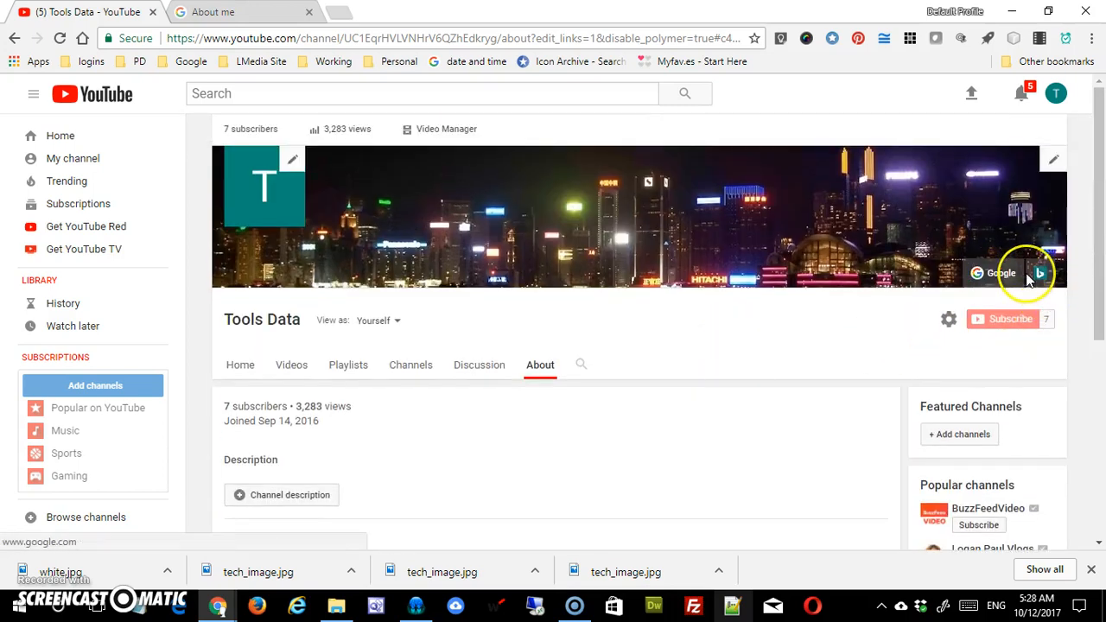
- Set the channel art to overlay the first 3 custom links and save the links
scroll(586, 451, down, 4)
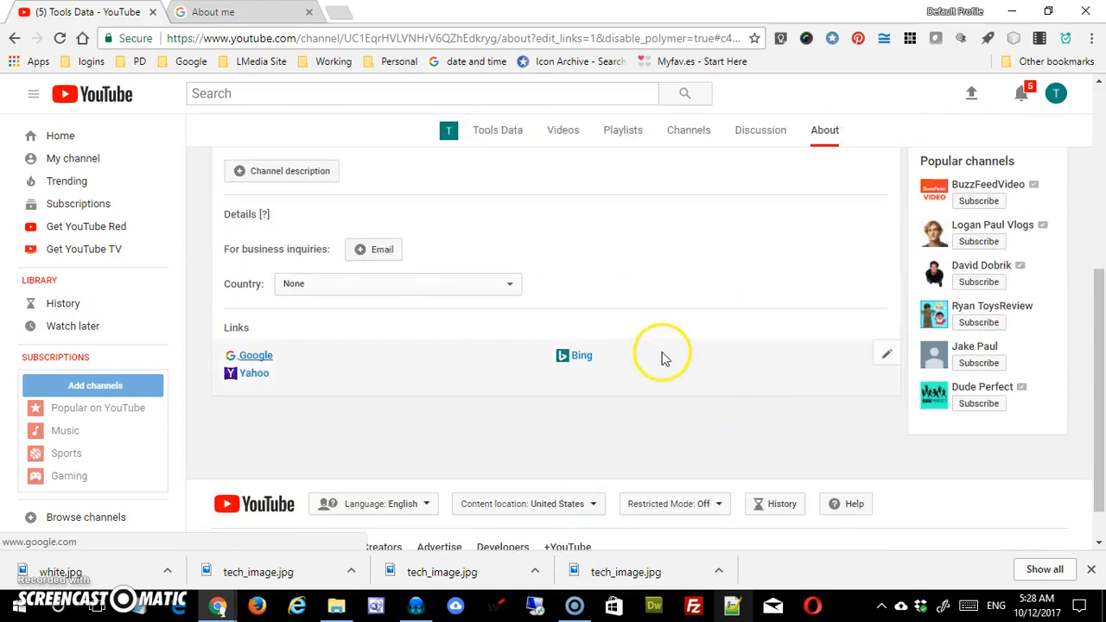
click(882, 358)
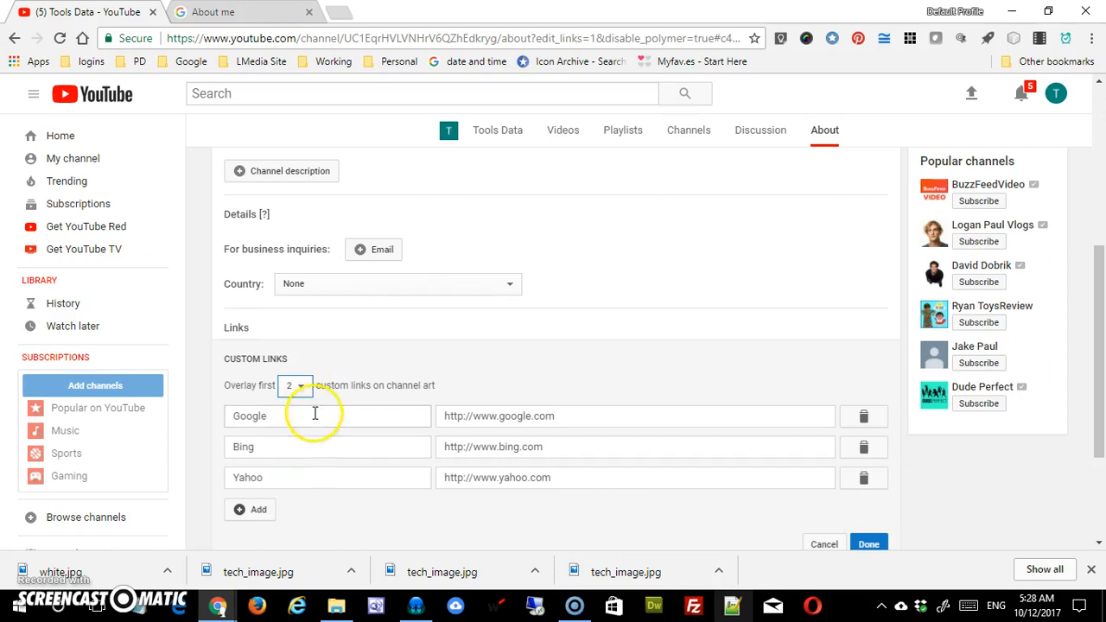
click(307, 388)
click(295, 445)
click(874, 545)
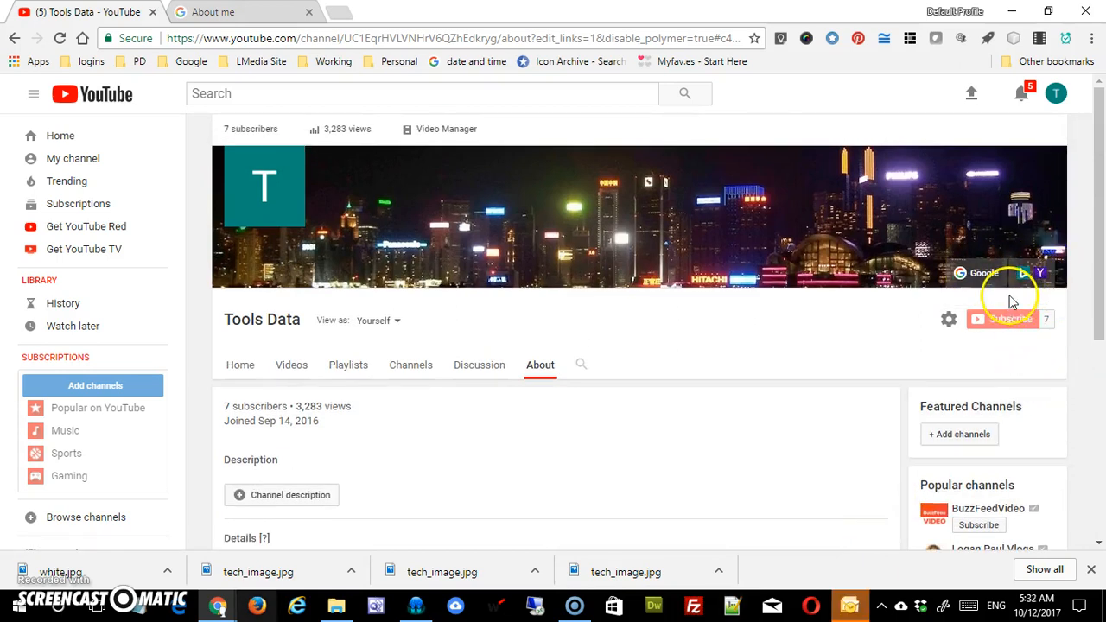
- Add and save an e-mail address for business inquiries in the channel details and view its help note
scroll(654, 394, down, 3)
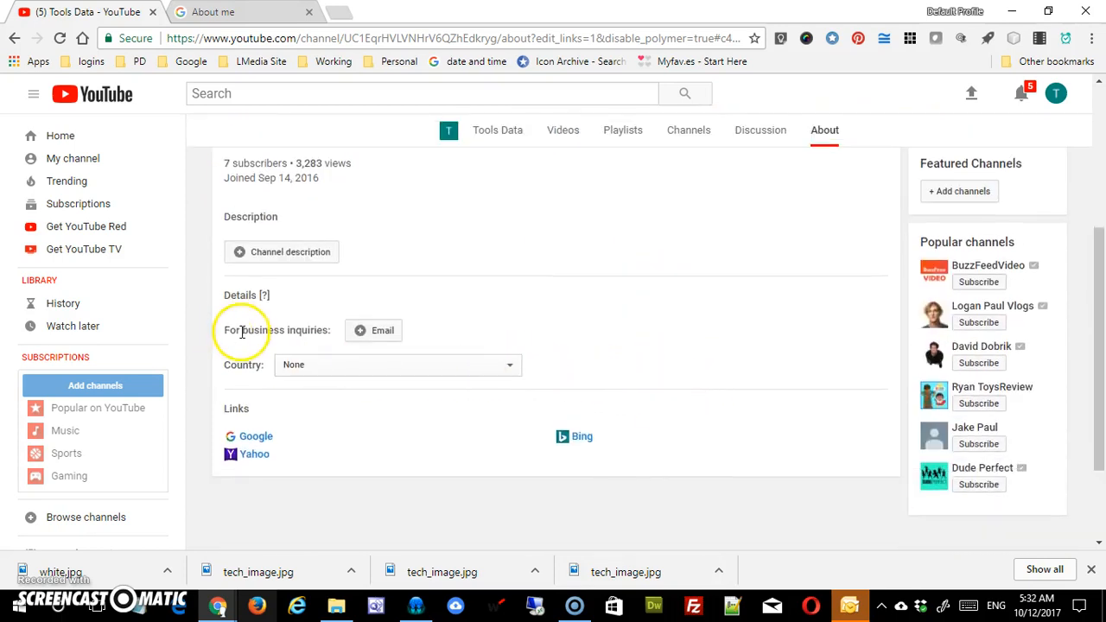
click(382, 332)
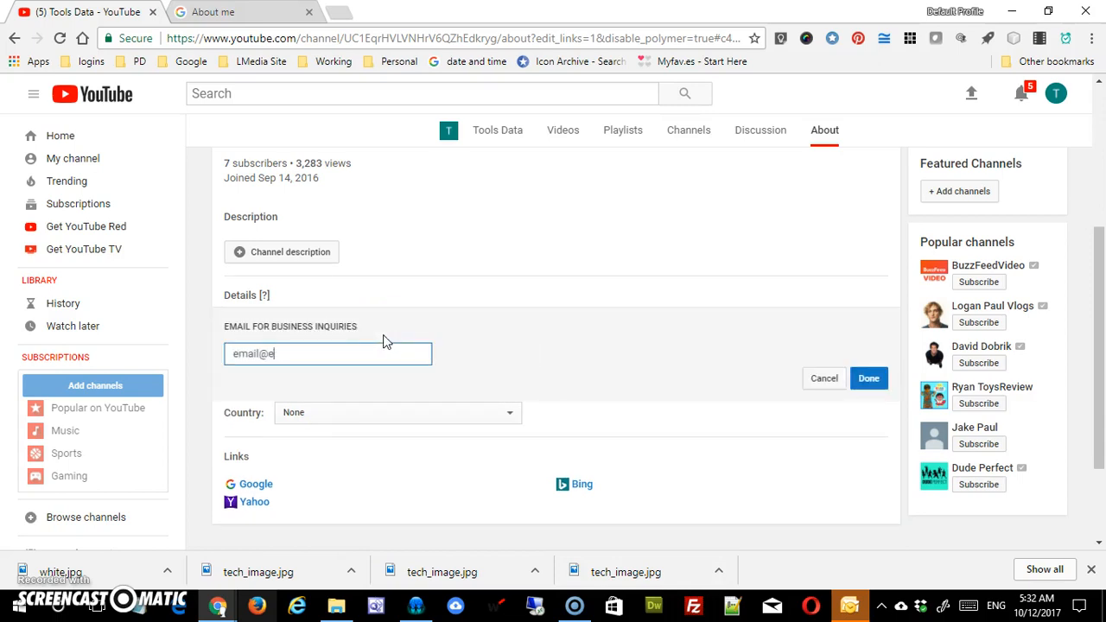
text(email@email.com)
click(869, 378)
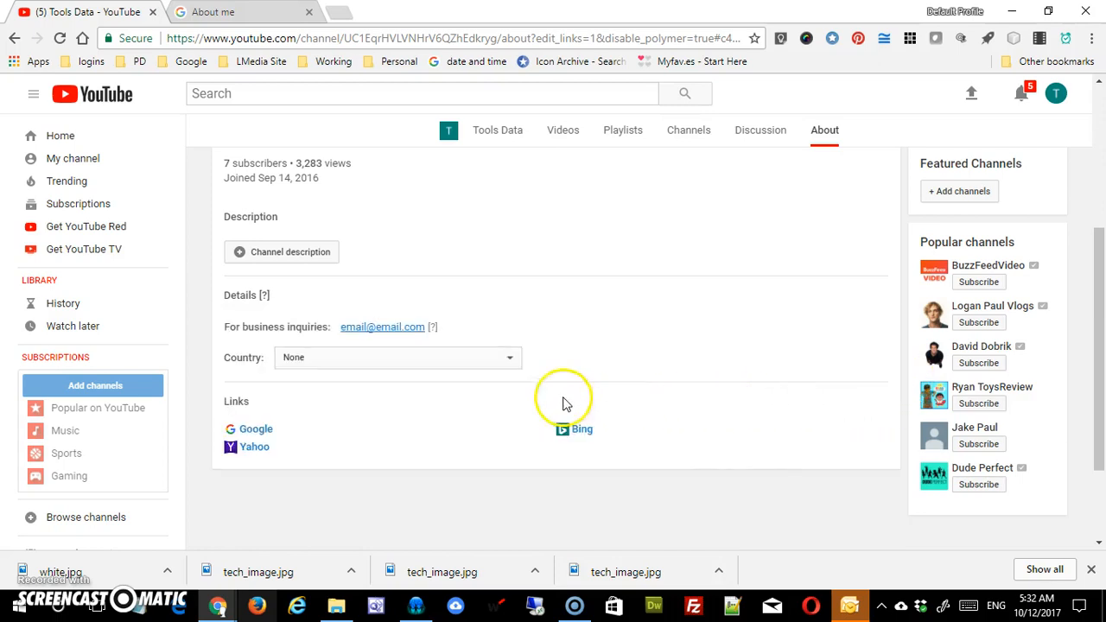
mouse_move(433, 327)
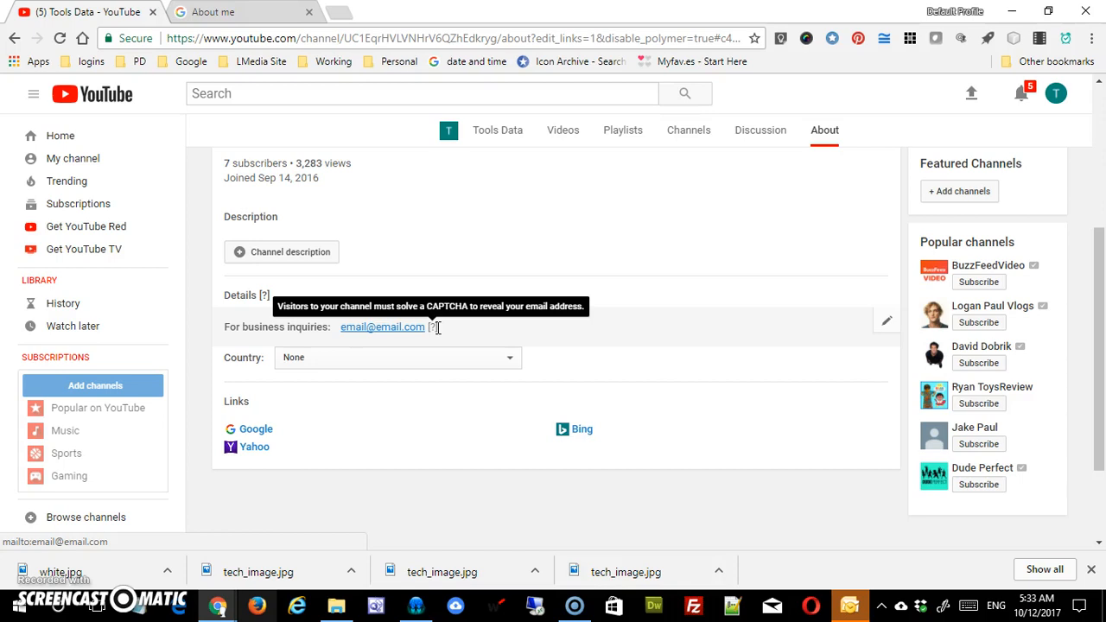
- Set the channel's country to United States and save "This channel..." as the channel description
click(519, 360)
drag(519, 113, 513, 341)
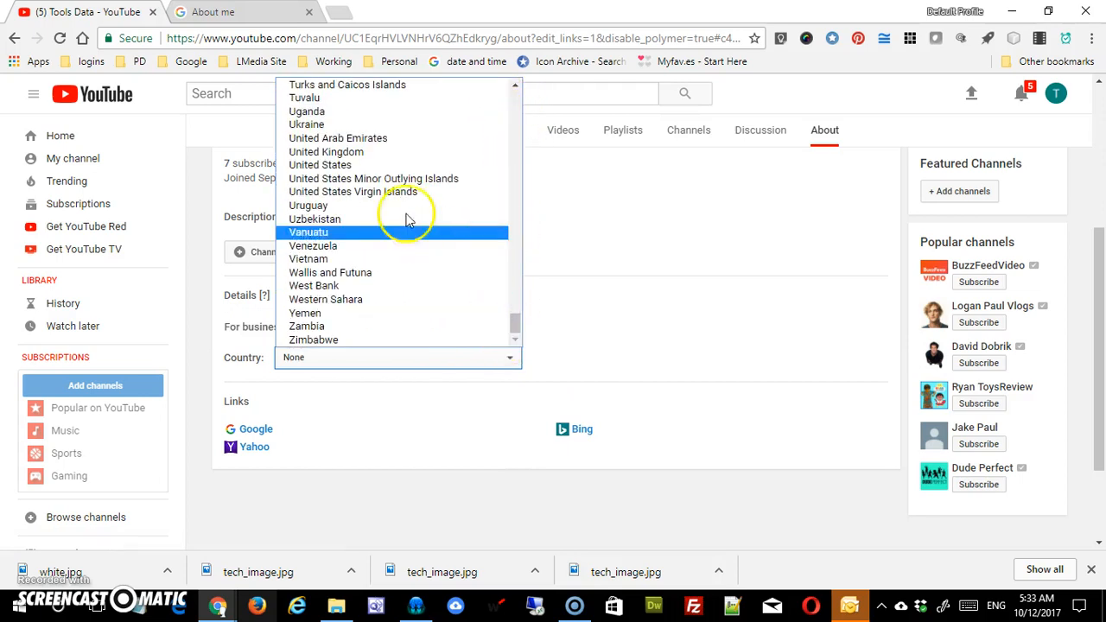
click(385, 165)
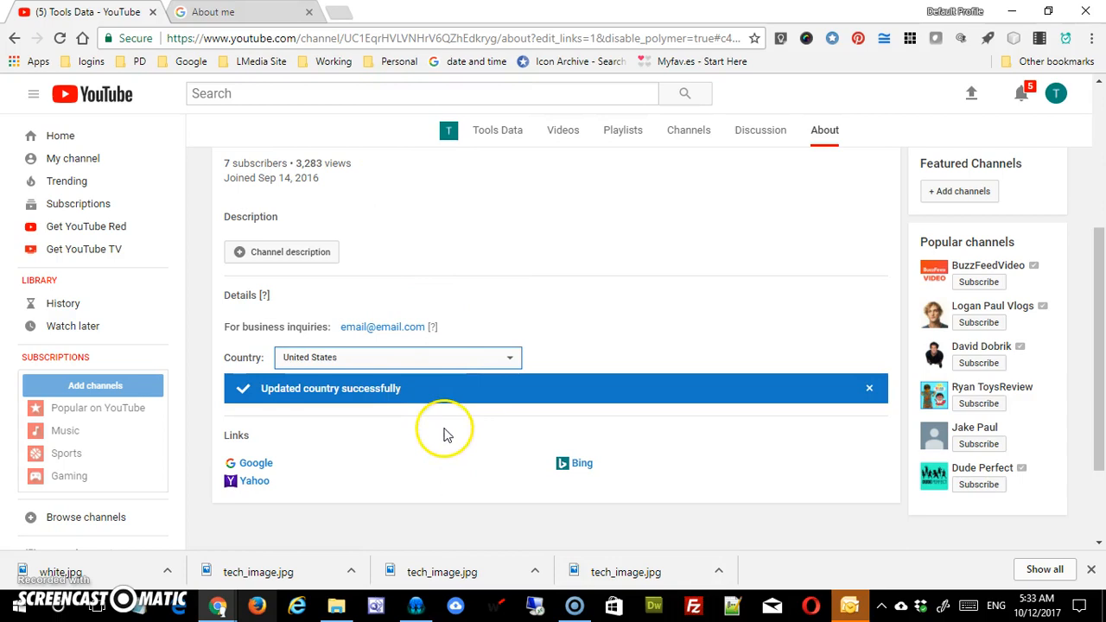
click(287, 256)
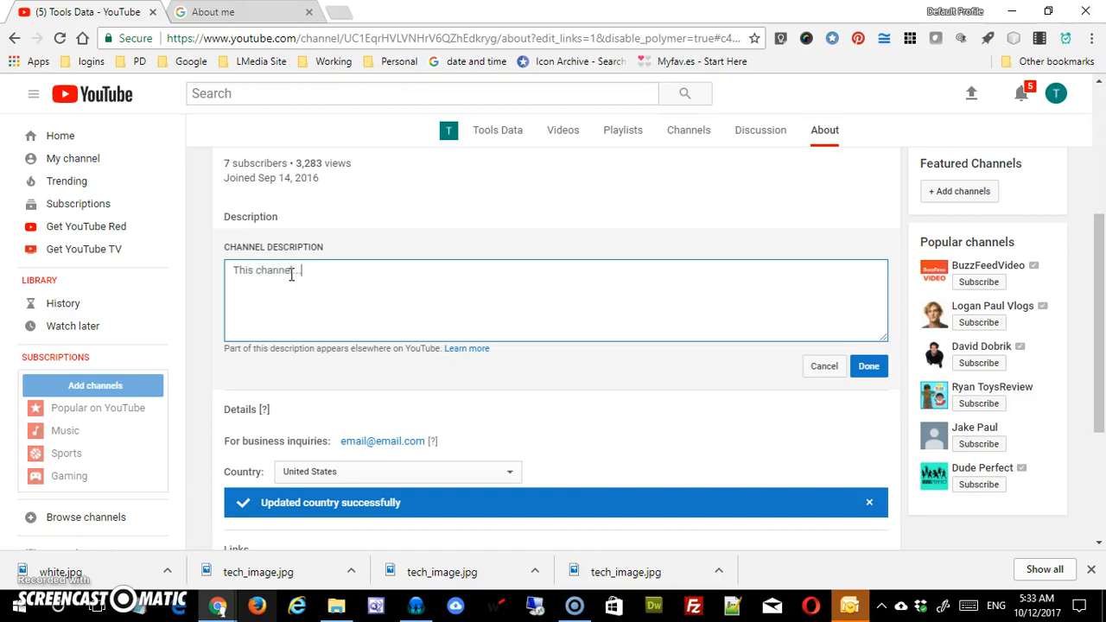
click(869, 367)
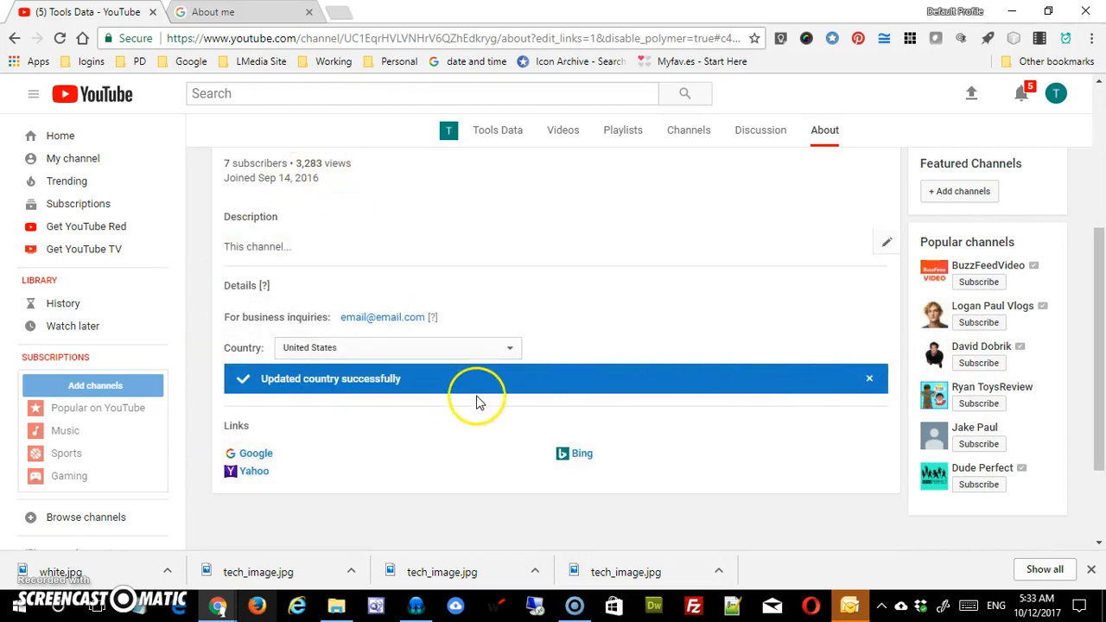
- Open the channel's Home section and view its layout for returning subscribers
scroll(478, 397, up, 3)
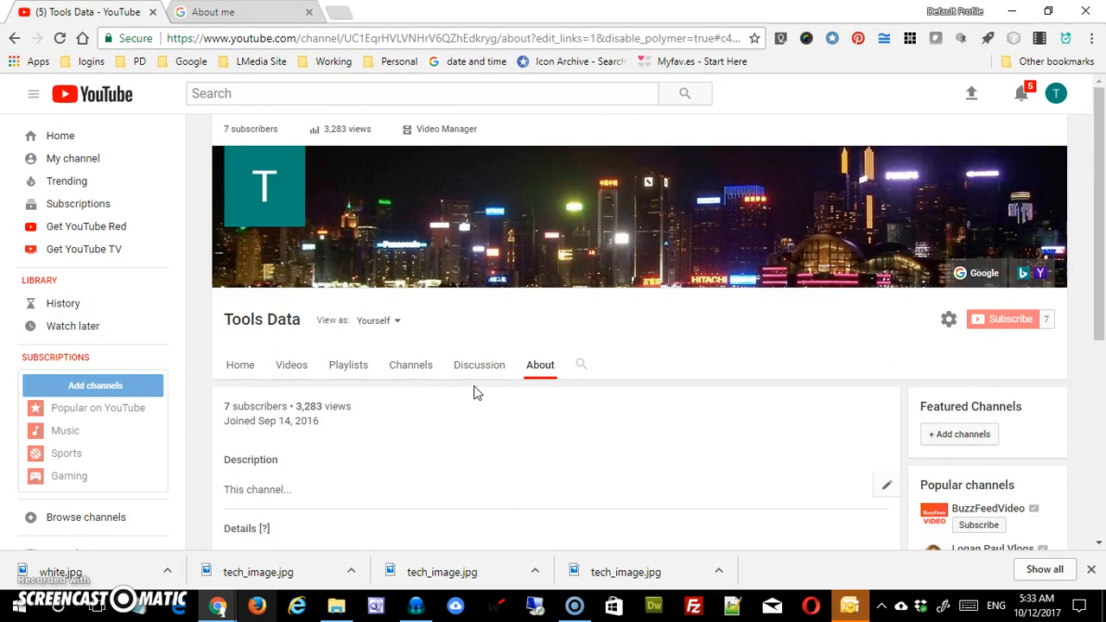
click(239, 366)
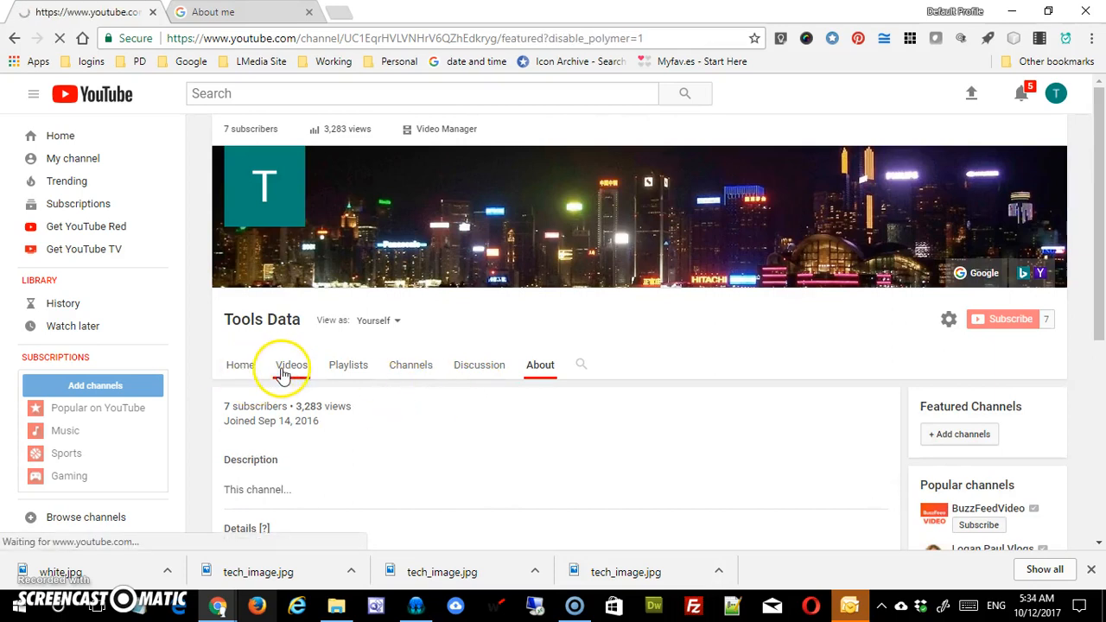
scroll(519, 441, down, 2)
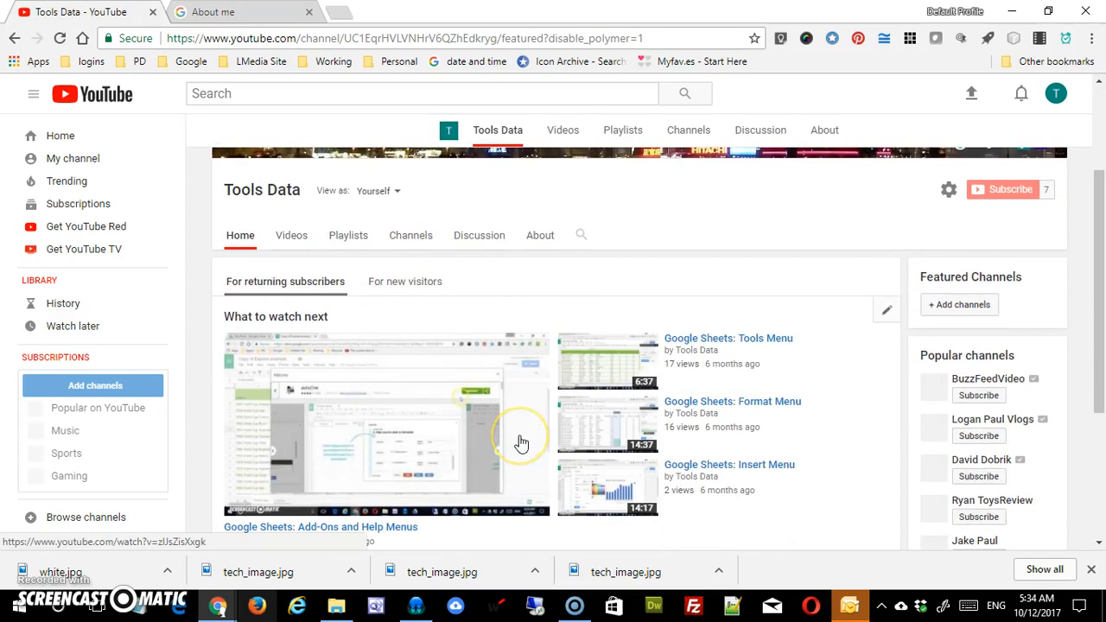
- Start adding a channel to the Featured Channels section of the channel's Home page
scroll(864, 363, up, 1)
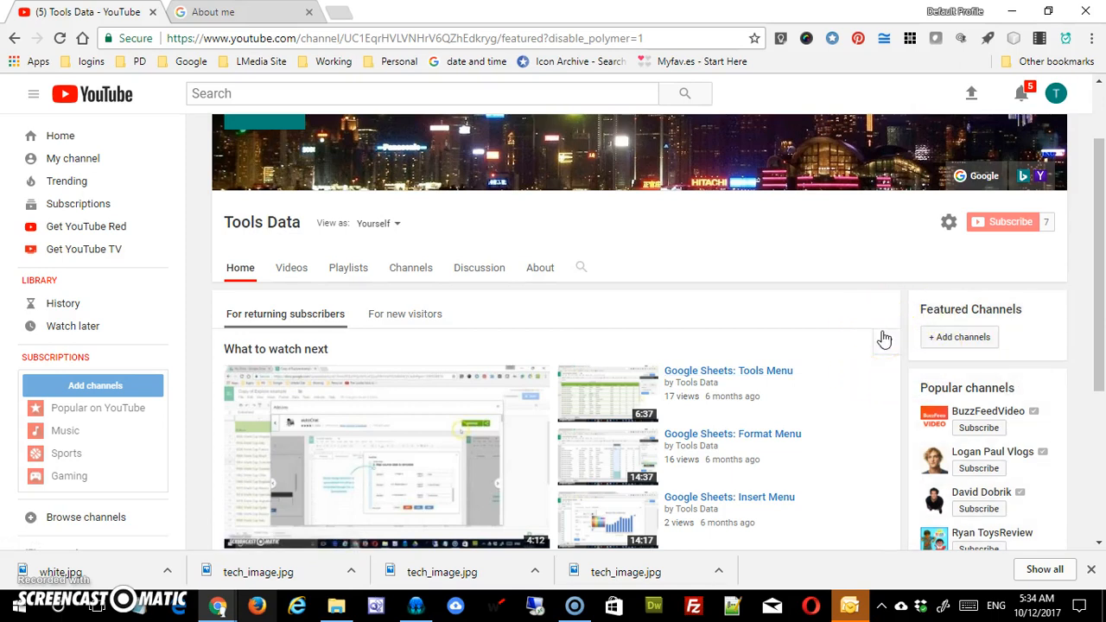
click(973, 338)
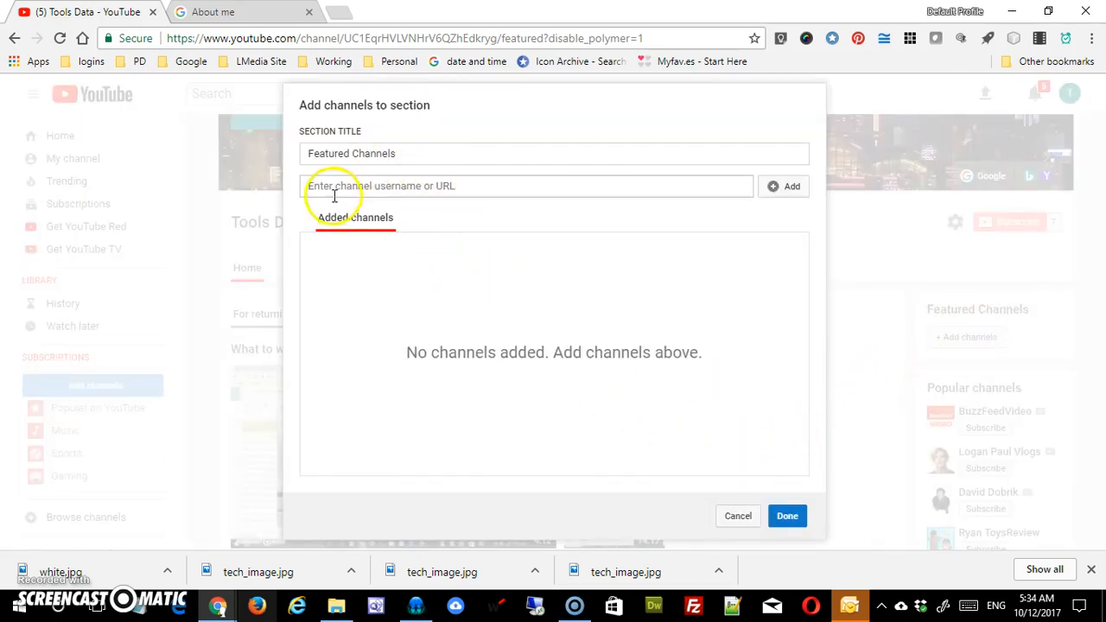
click(324, 185)
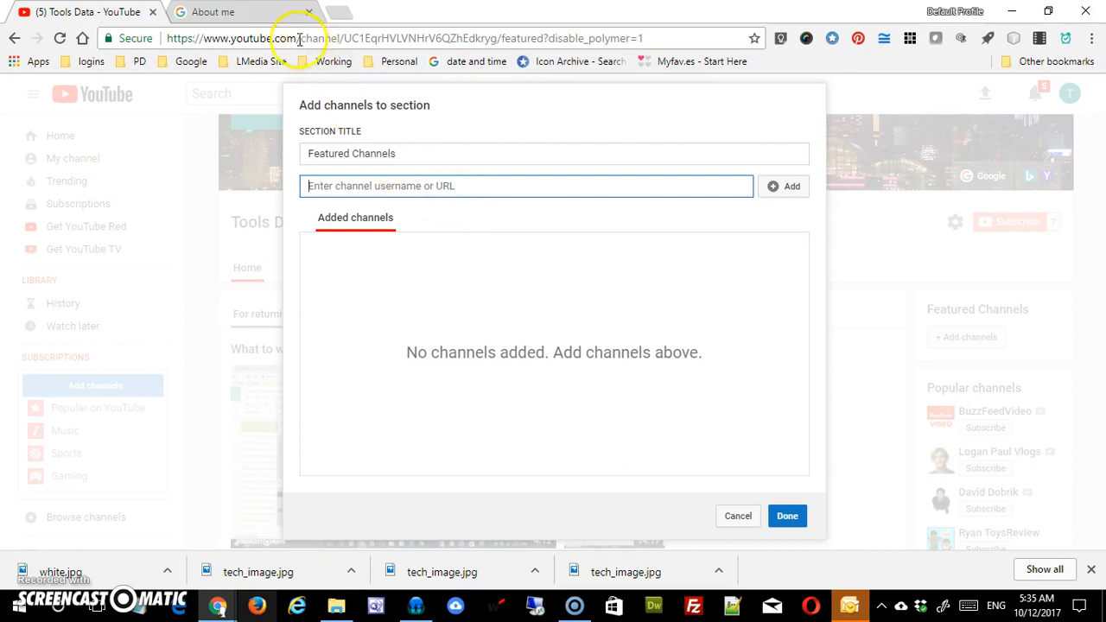
- Open YouTube in a new browser tab and search for "tech education"
click(336, 16)
text(yo)
key(Return)
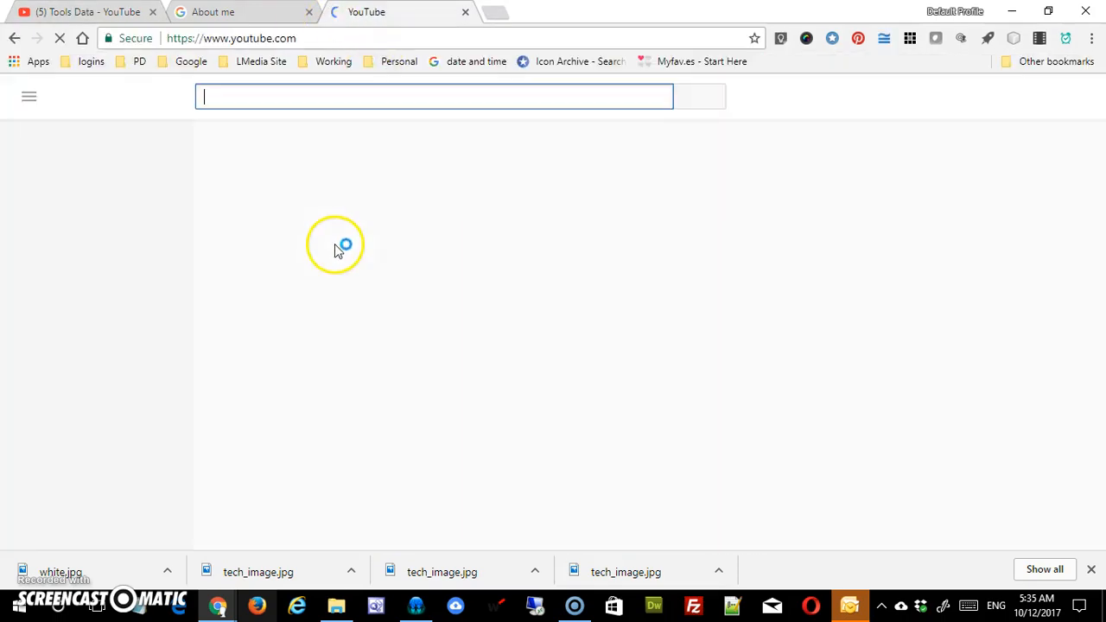
text(tec)
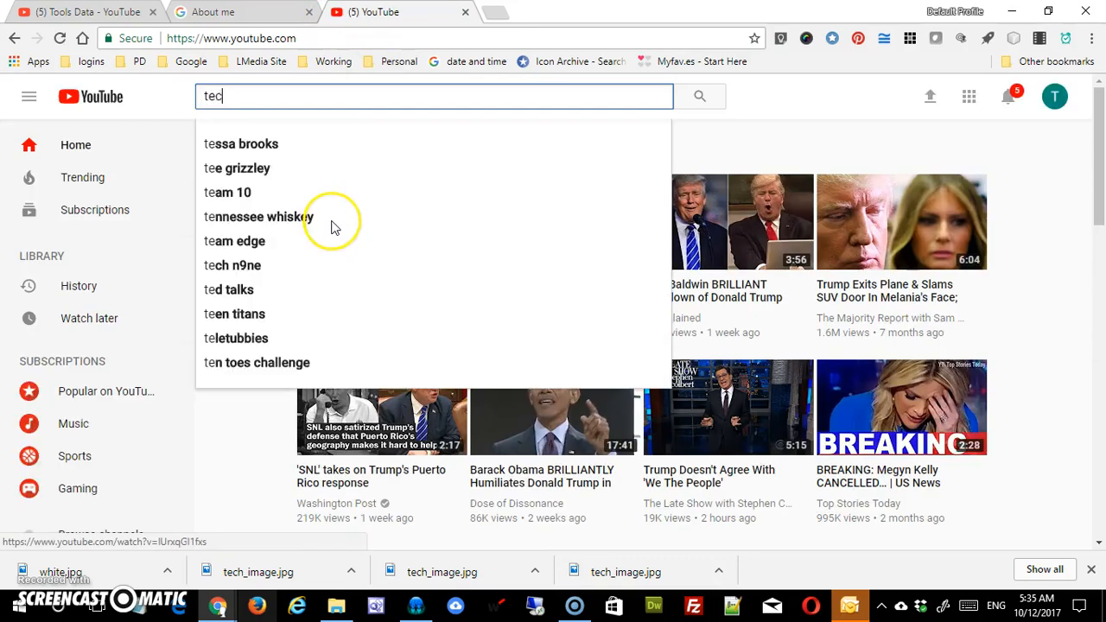
text(h education)
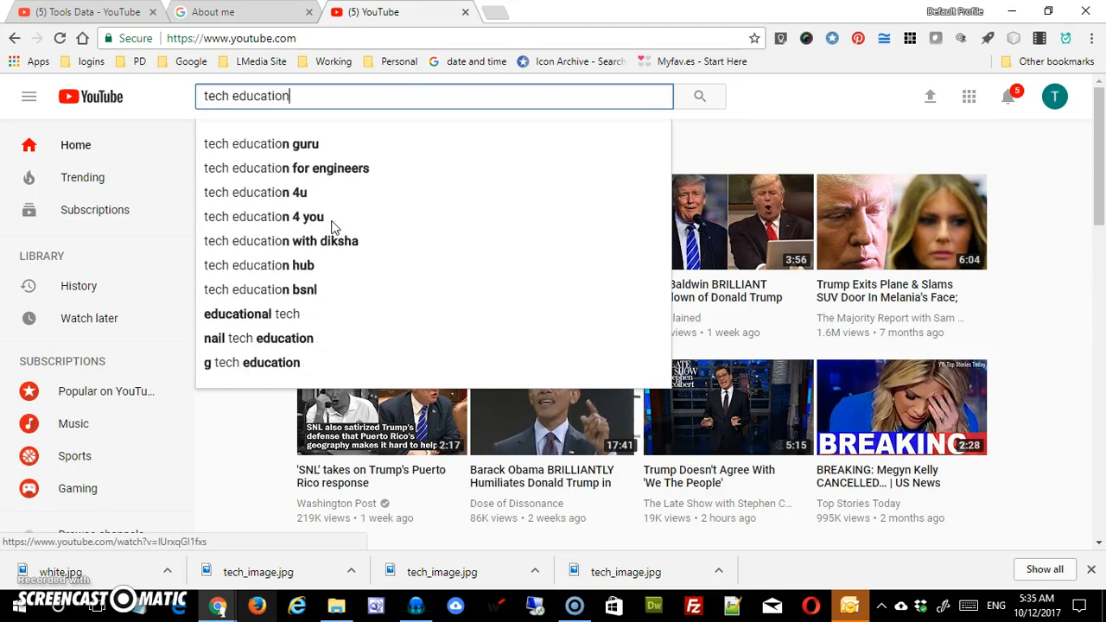
key(Return)
- Open the TEDx Talks channel through one of its videos in the search results and pause the channel's featured video
scroll(501, 365, down, 3)
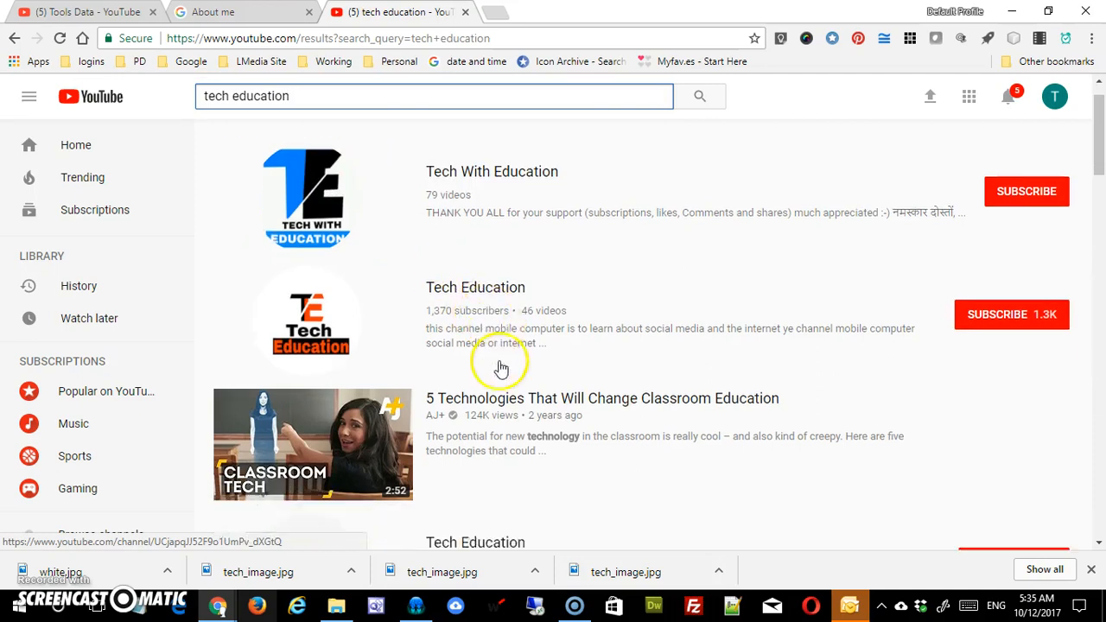
scroll(521, 380, down, 3)
click(370, 247)
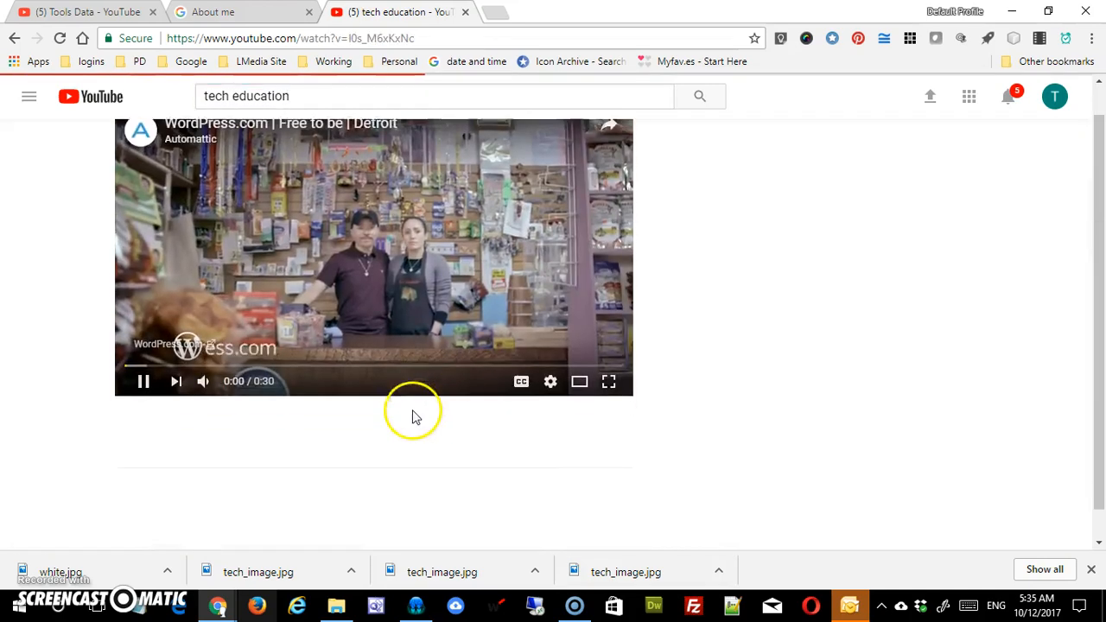
click(147, 360)
click(201, 469)
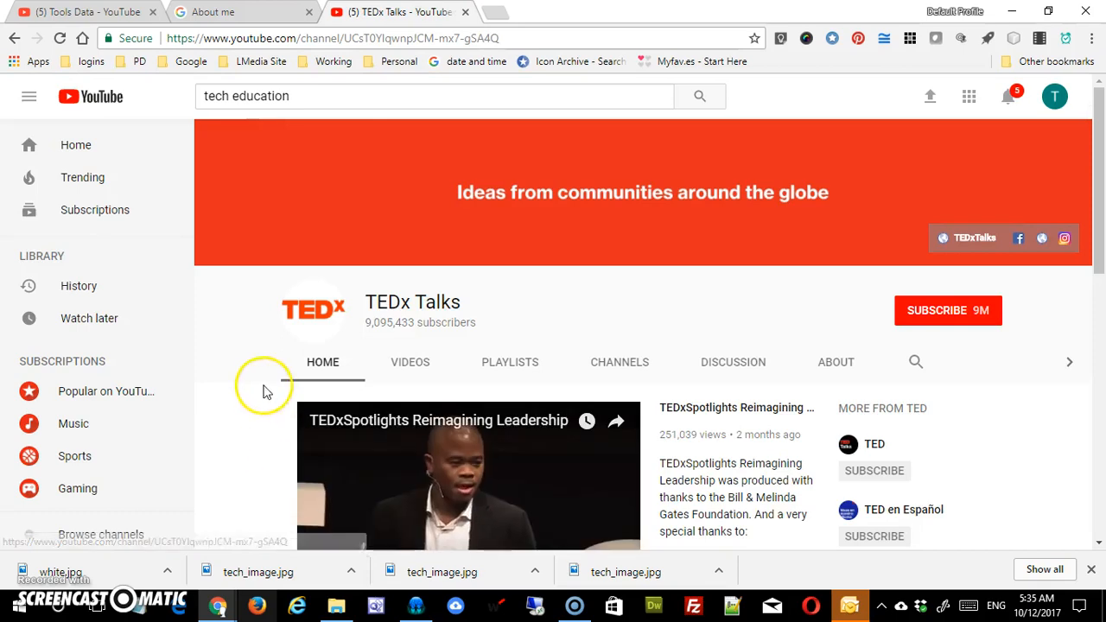
scroll(406, 443, down, 2)
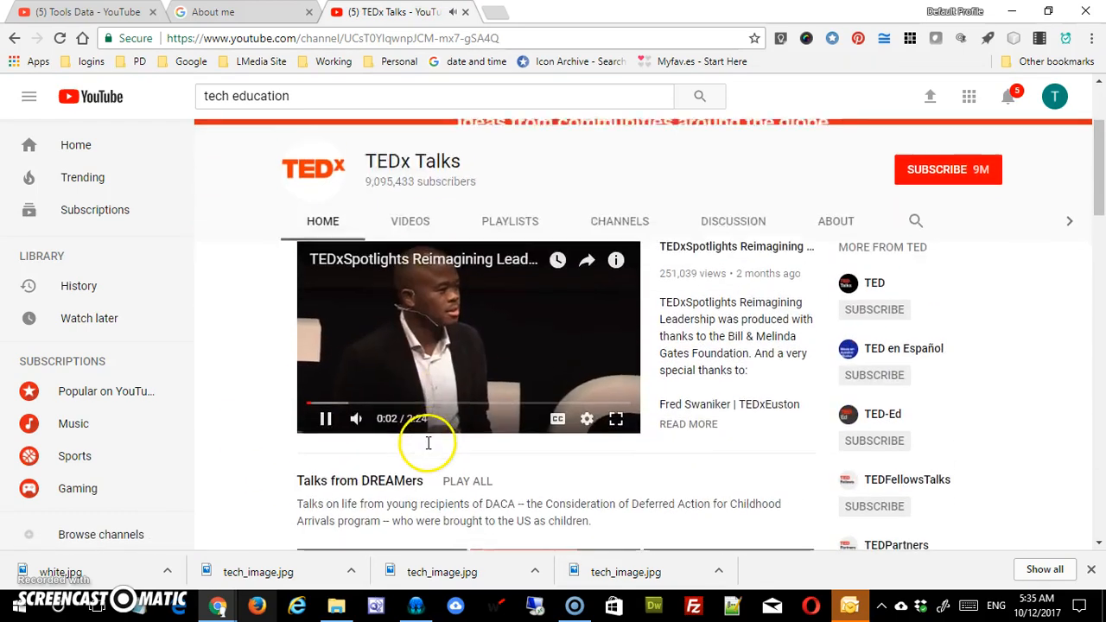
click(327, 418)
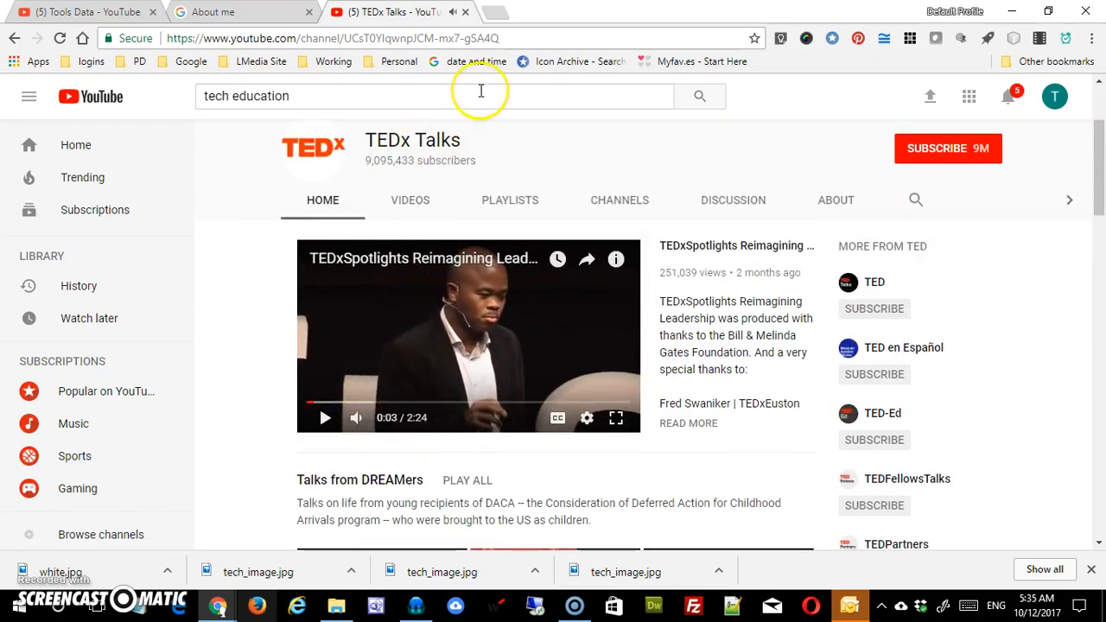
- Copy the web address of the TEDx Talks channel
click(432, 38)
right_click(432, 38)
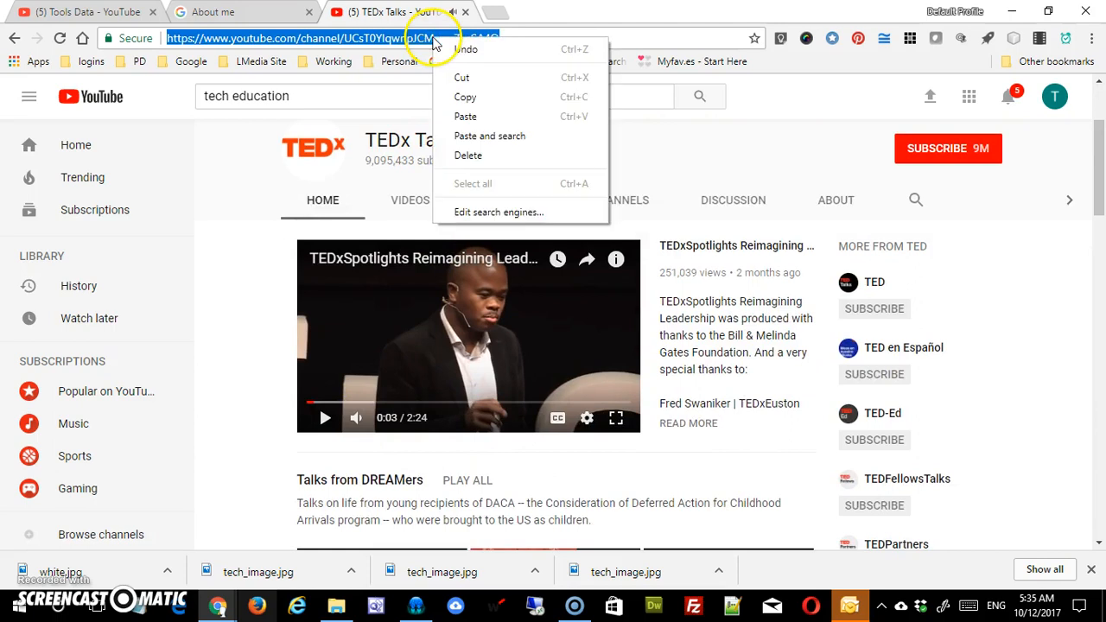
click(489, 101)
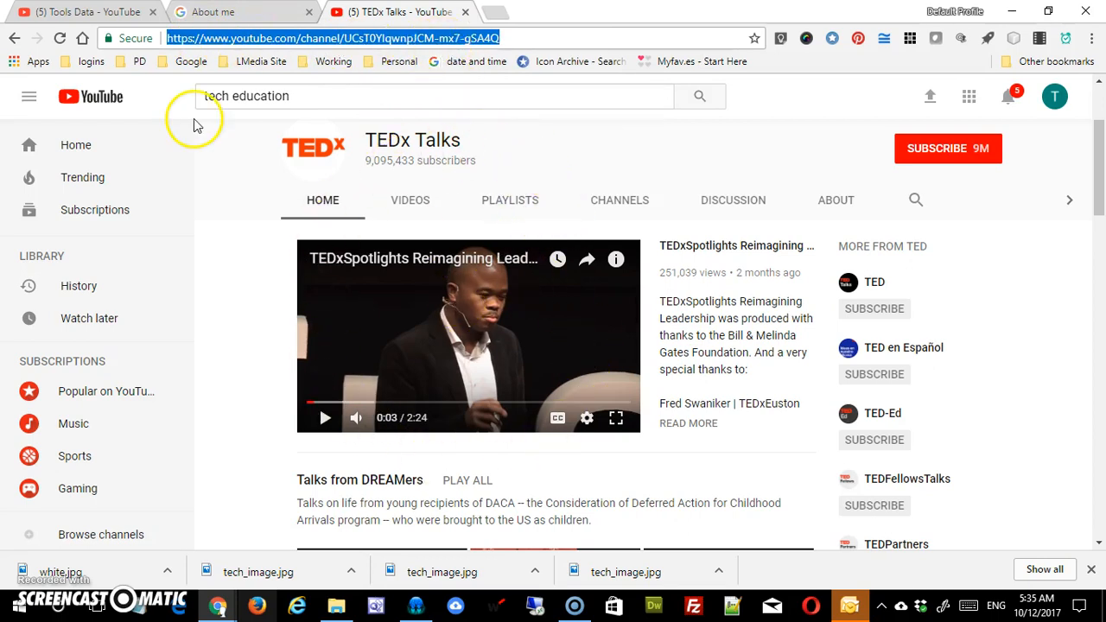
- Return to the Tools Data channel, add TEDx Talks to Featured Channels using the copied URL, and save the section
click(102, 12)
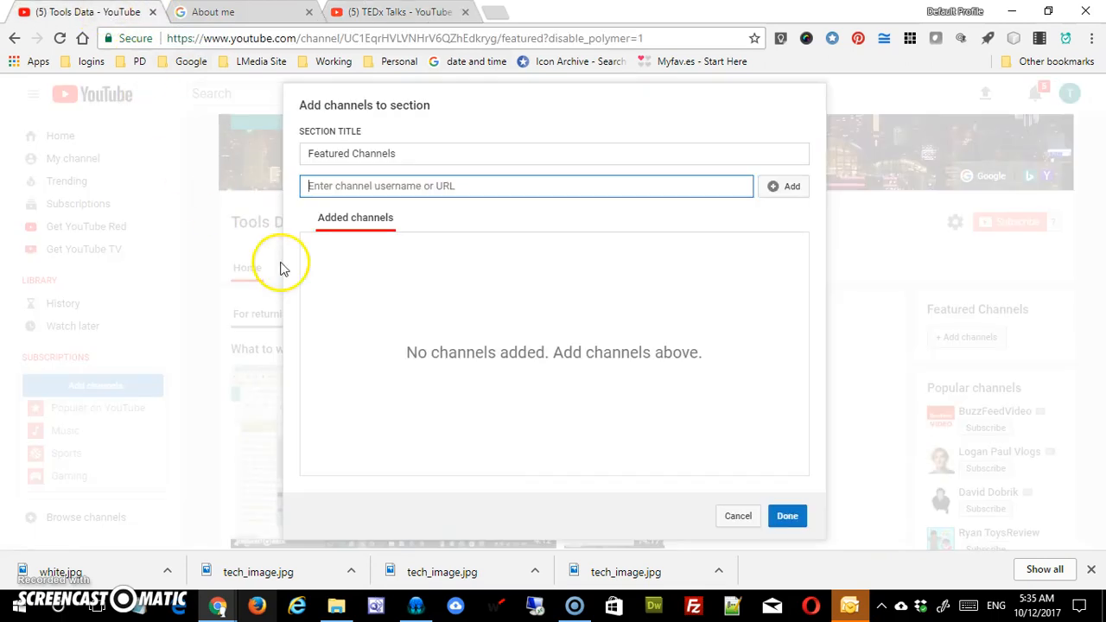
key(ctrl+v)
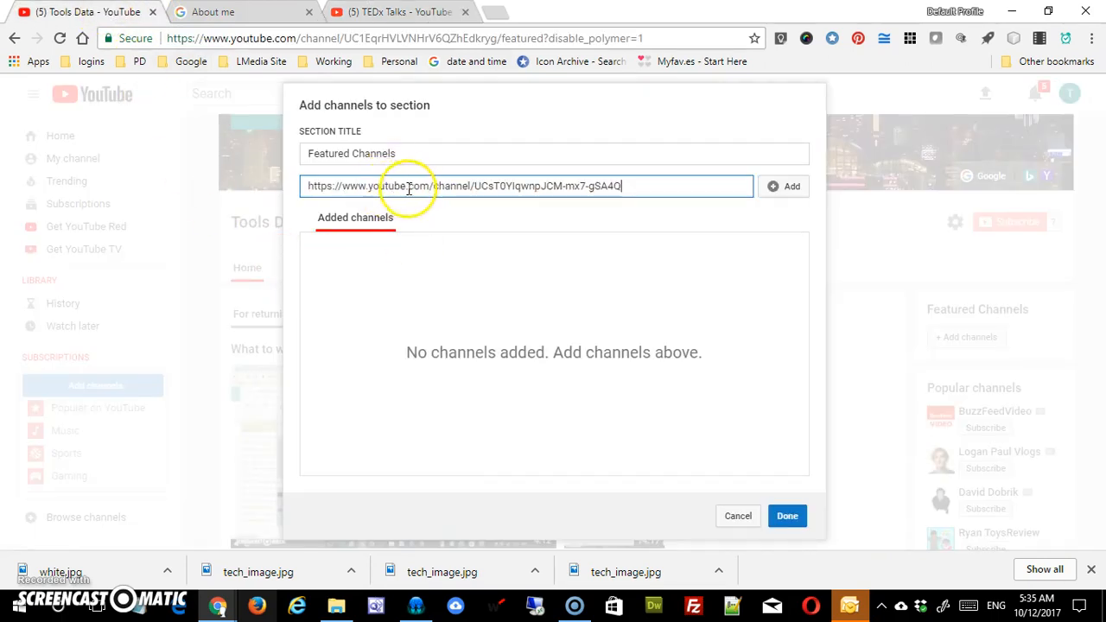
click(492, 393)
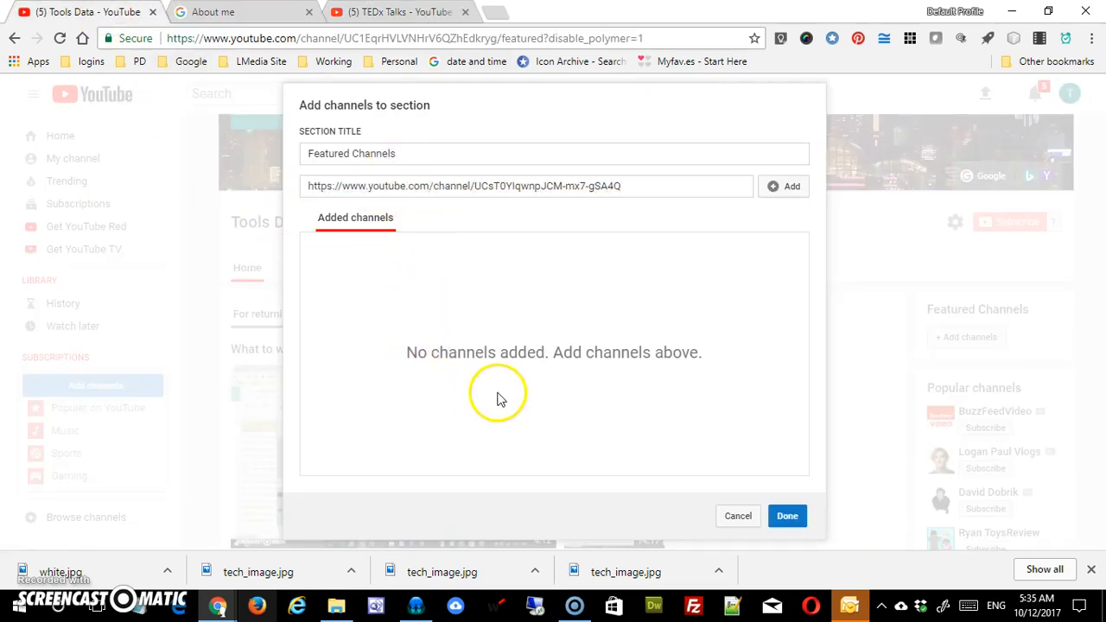
click(786, 196)
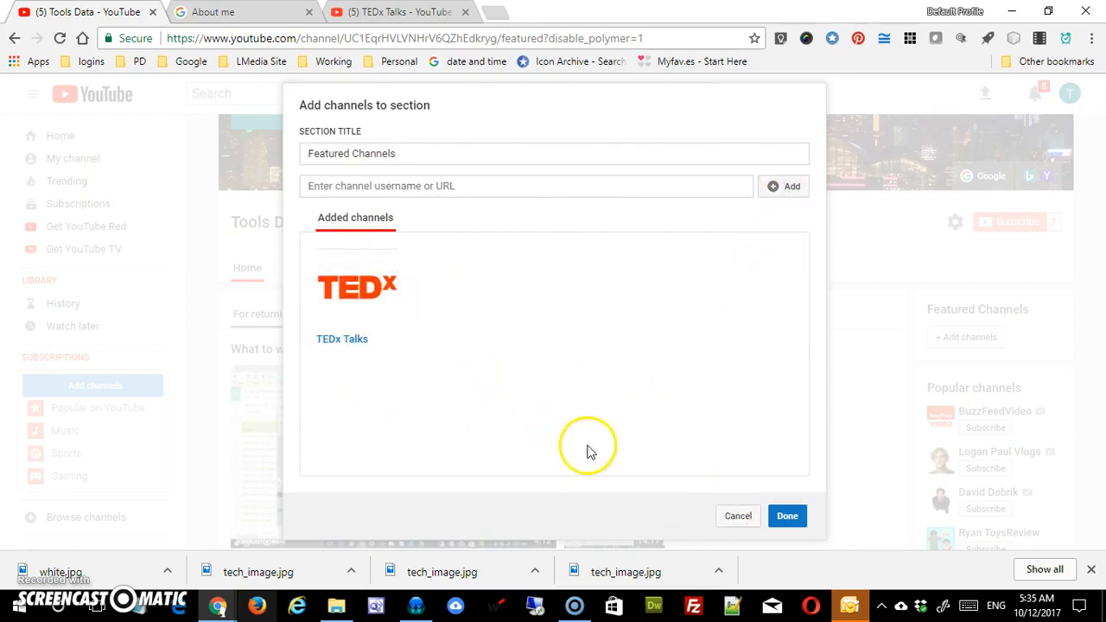
click(787, 517)
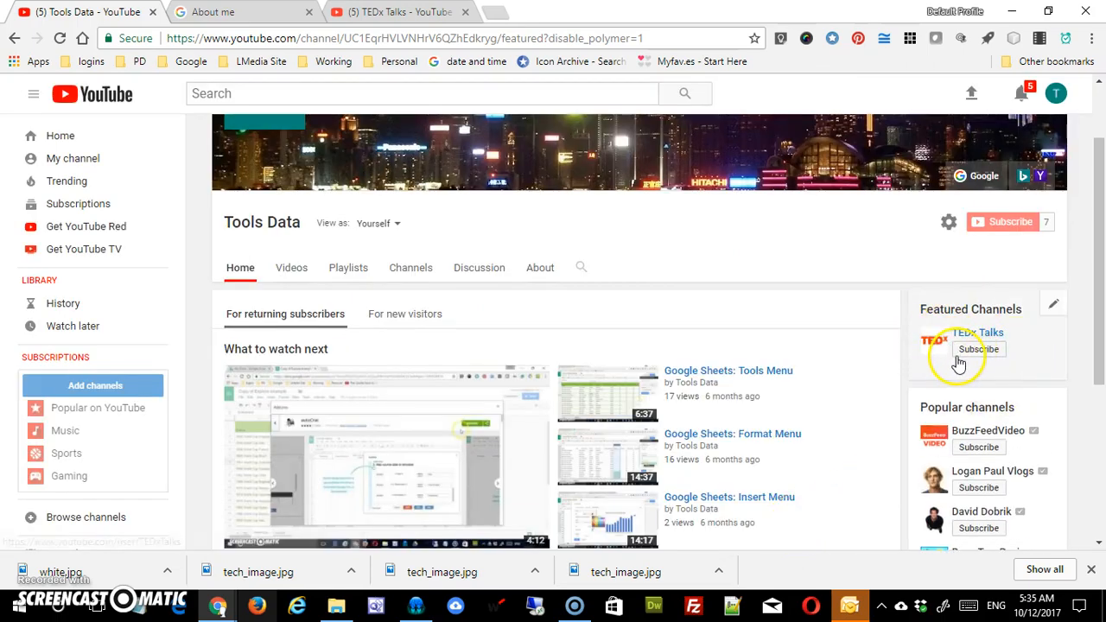
- Examine the Featured Channels module's edit and remove options and the controls on its TEDx Talks entry
click(1053, 304)
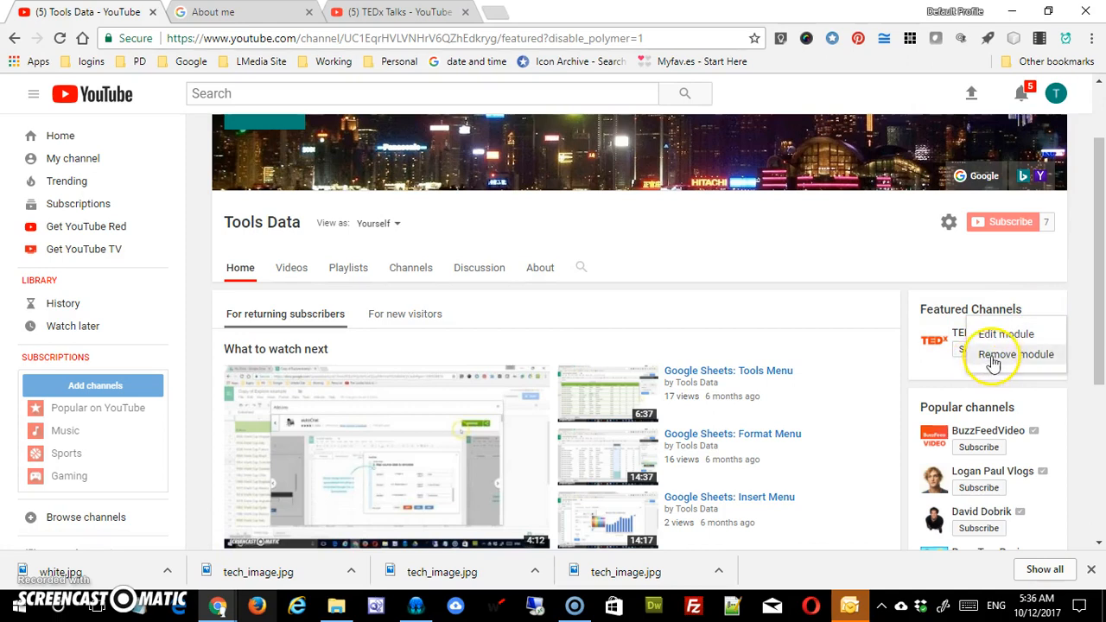
click(962, 308)
click(1054, 310)
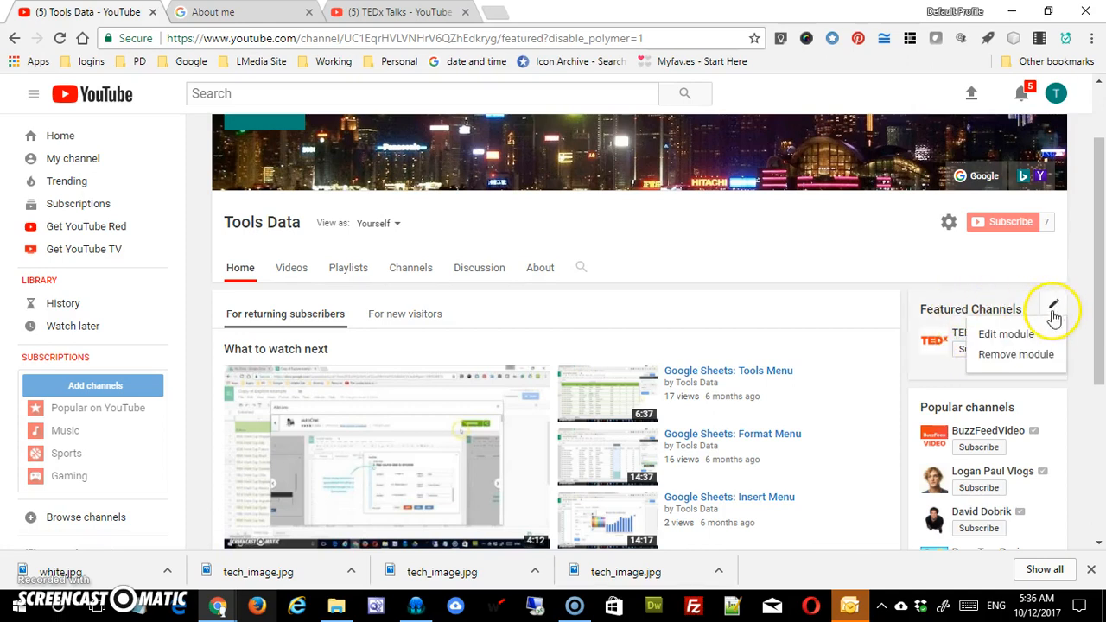
click(1025, 344)
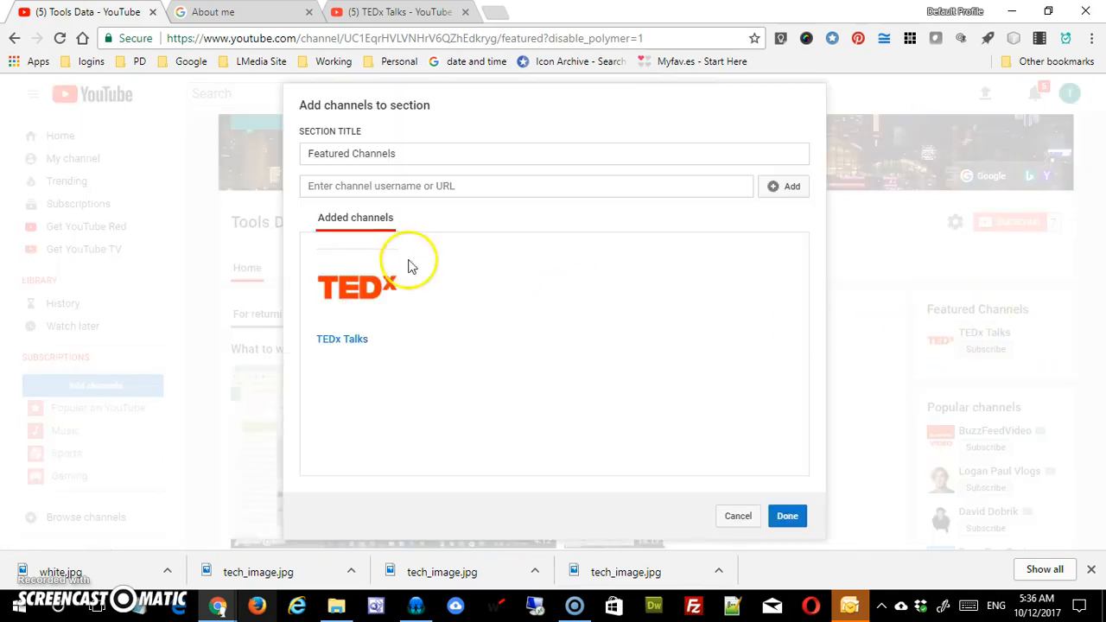
click(308, 185)
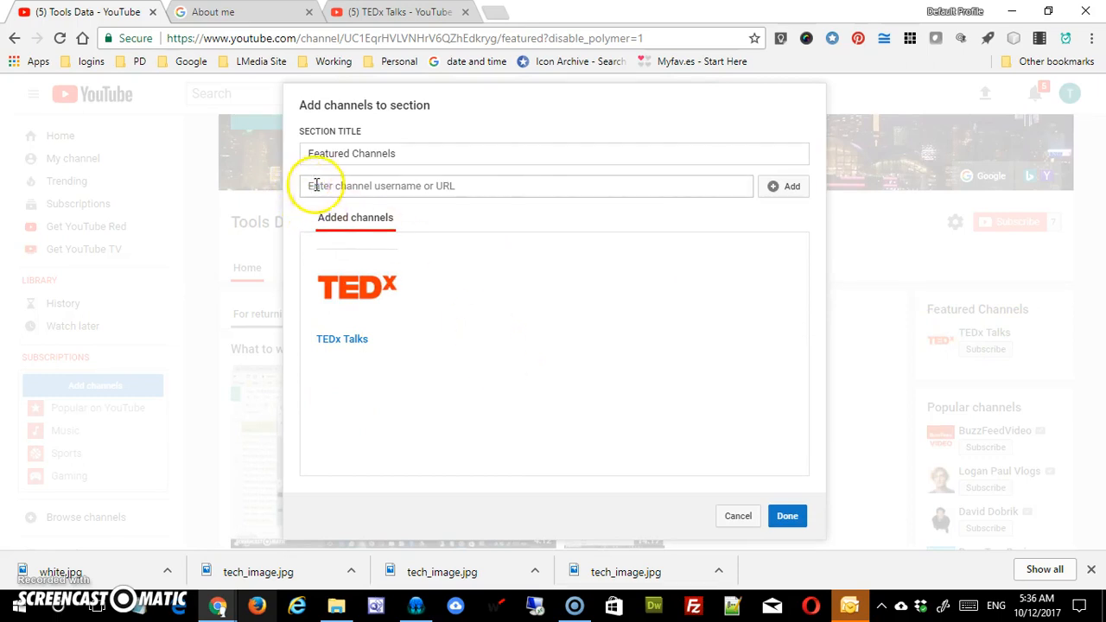
mouse_move(401, 299)
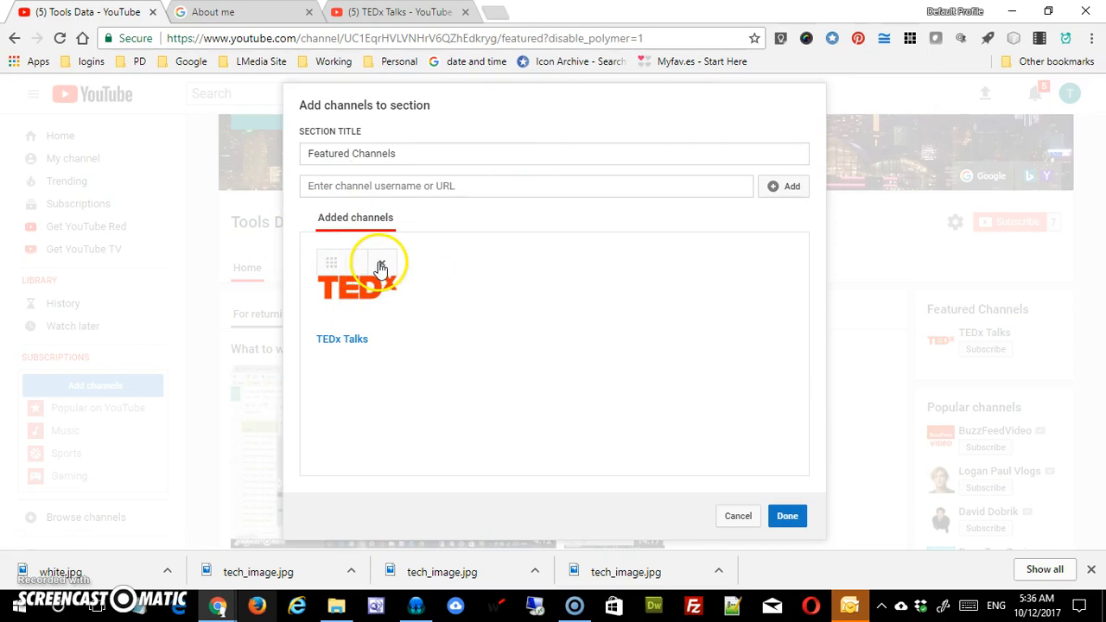
mouse_move(343, 263)
mouse_down()
mouse_move(330, 263)
mouse_move(487, 300)
mouse_move(338, 257)
mouse_up()
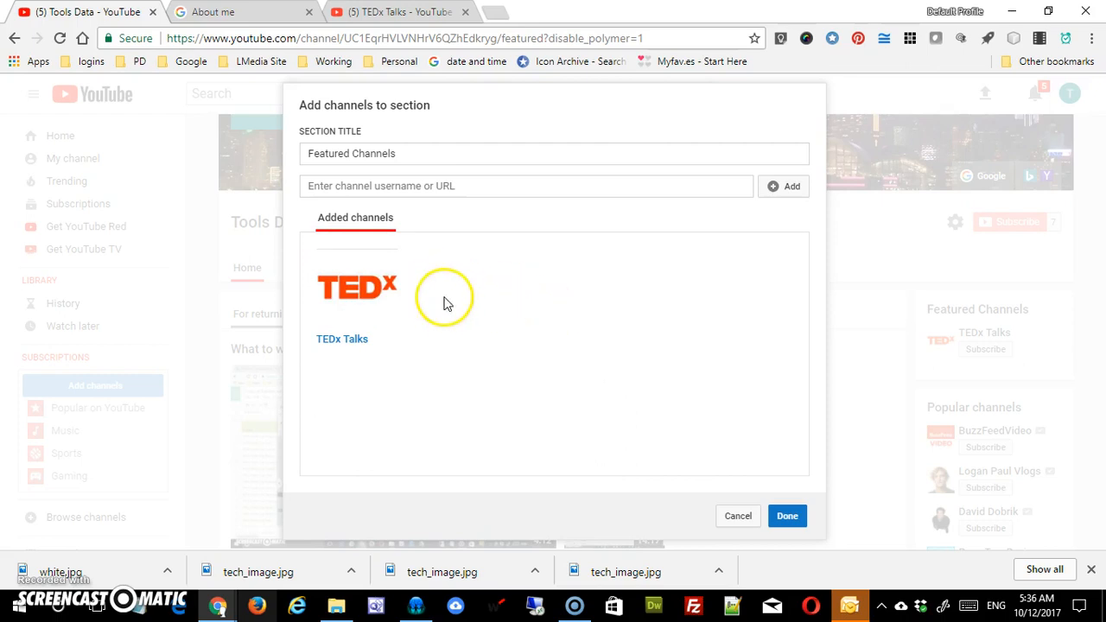
click(785, 516)
click(1055, 306)
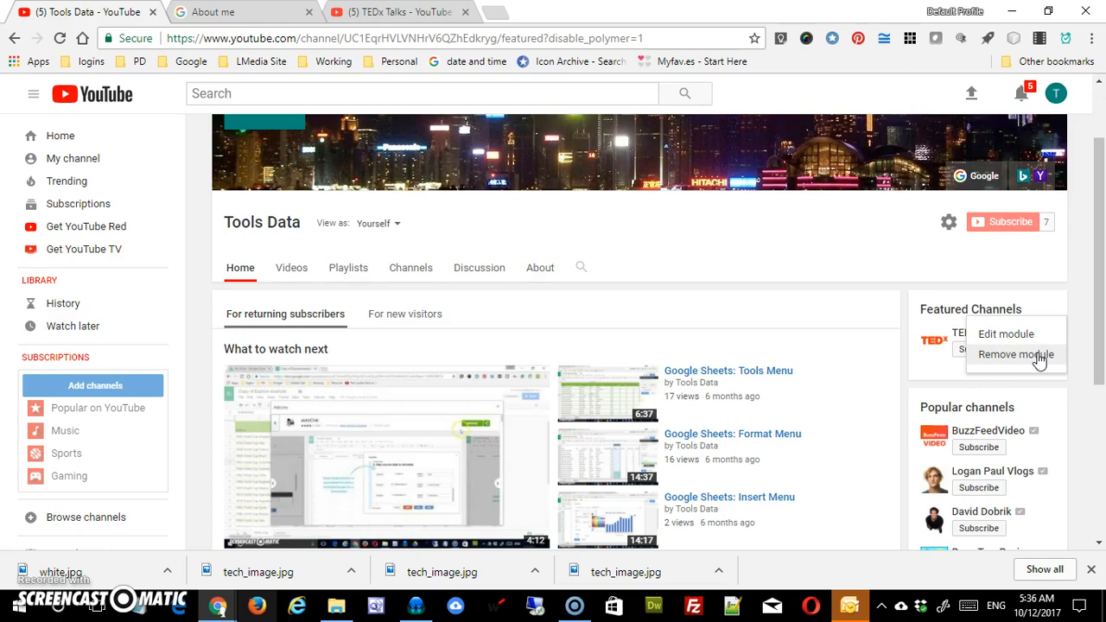
click(868, 292)
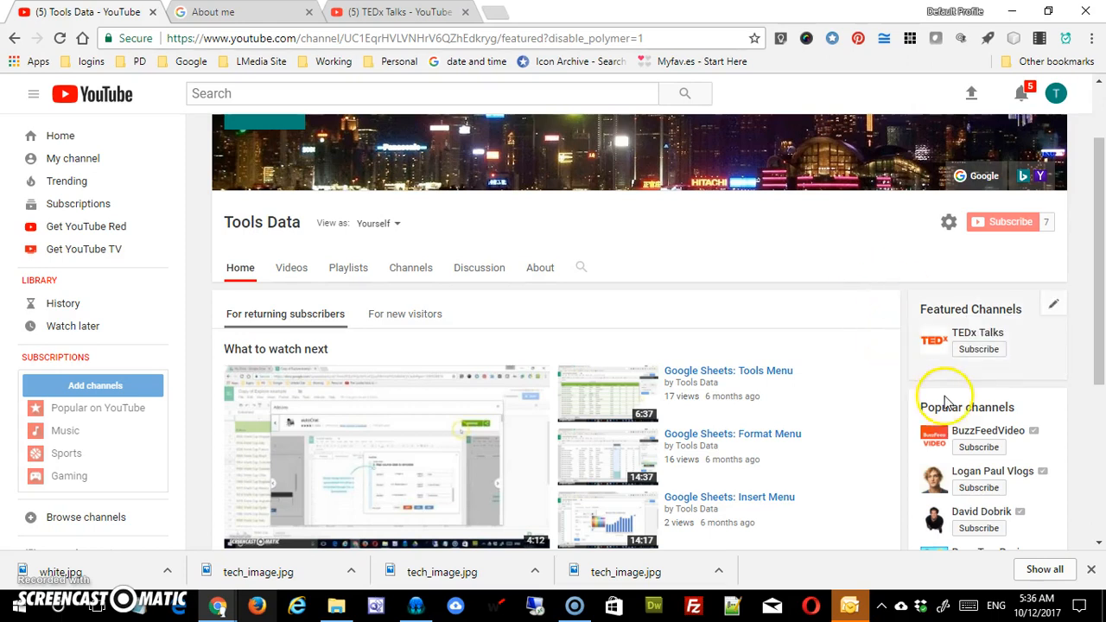
- Disable the Popular channels module on the channel's Home page and dismiss its explanatory note
scroll(1101, 341, down, 2)
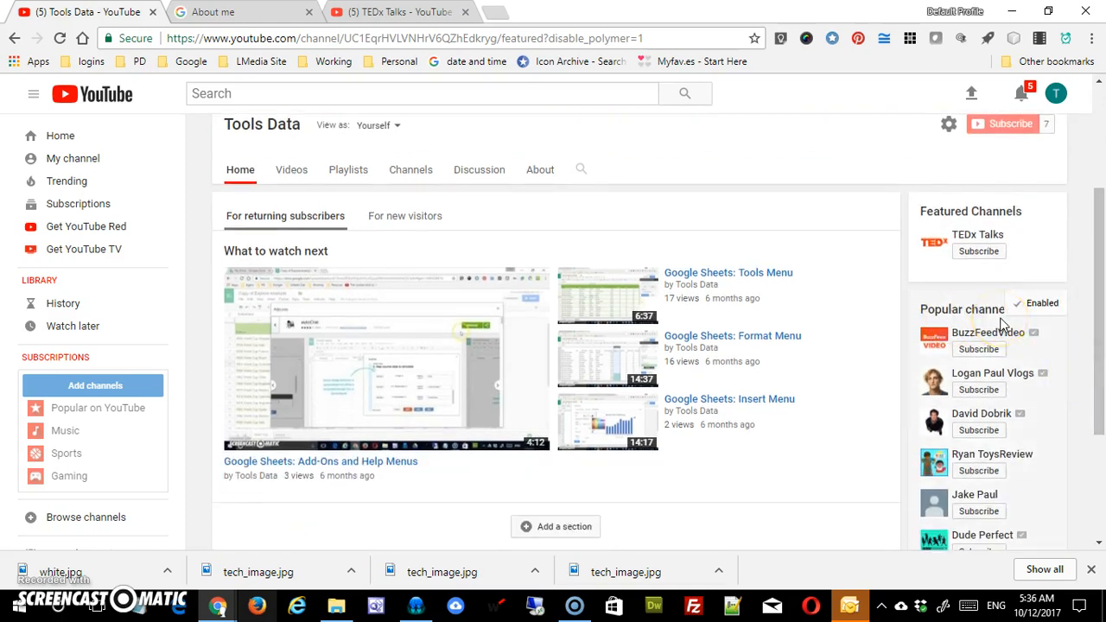
mouse_move(1098, 416)
mouse_down()
mouse_move(1097, 456)
mouse_move(1095, 424)
mouse_up()
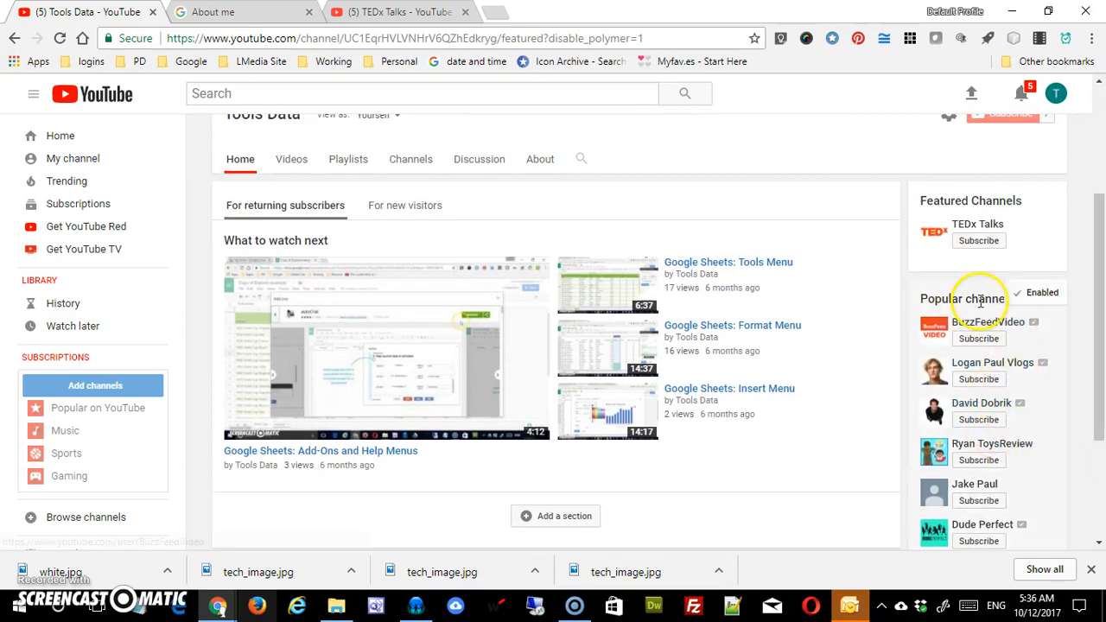
click(1040, 295)
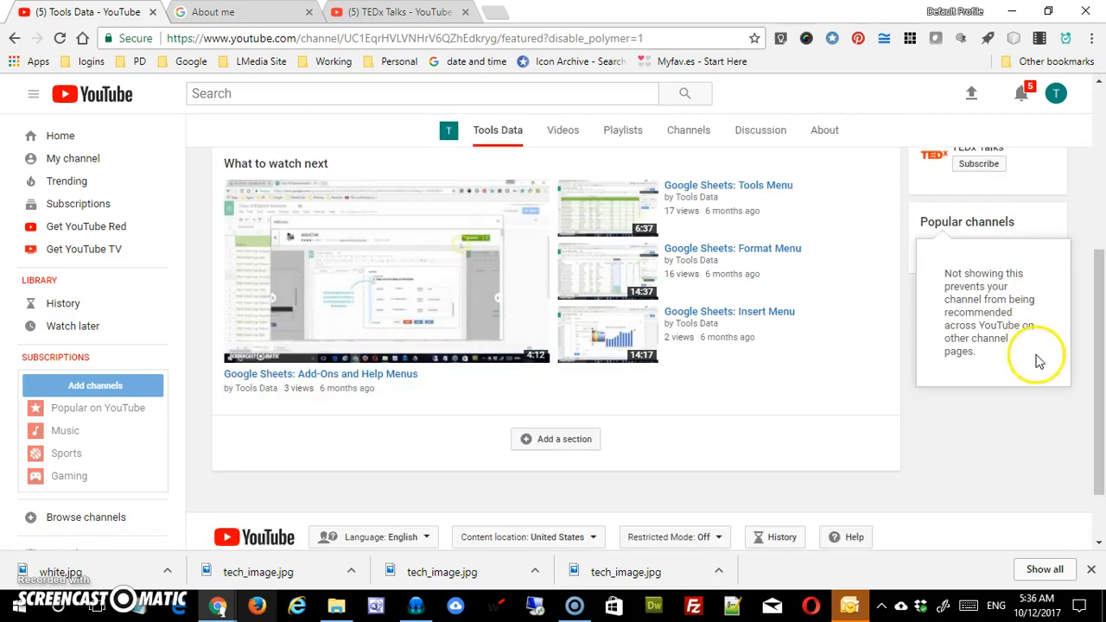
click(1044, 415)
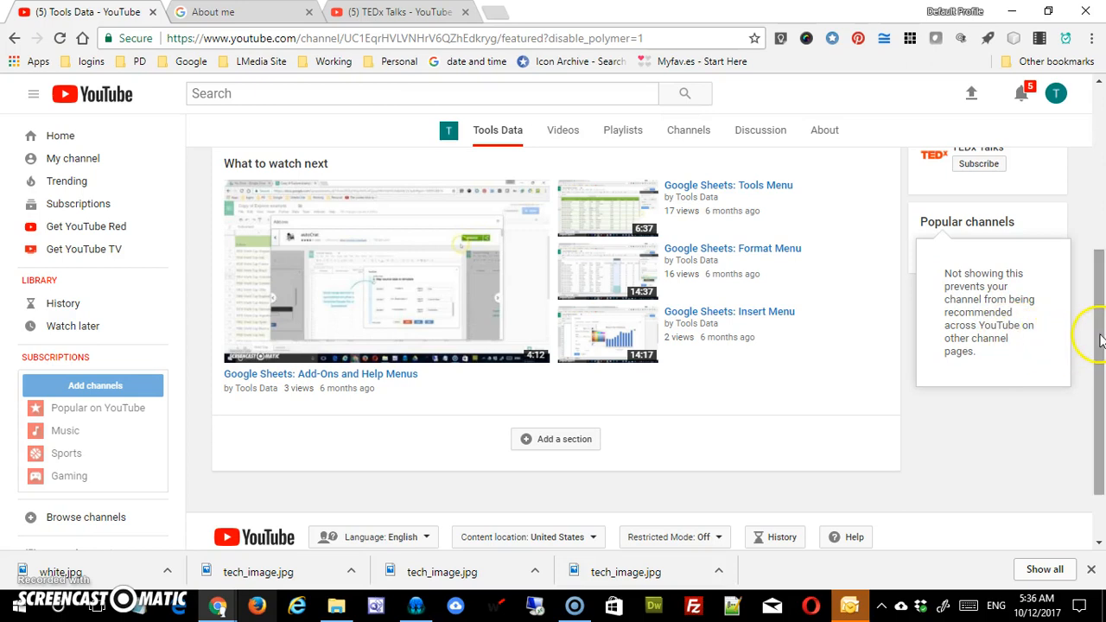
scroll(1098, 321, up, 1)
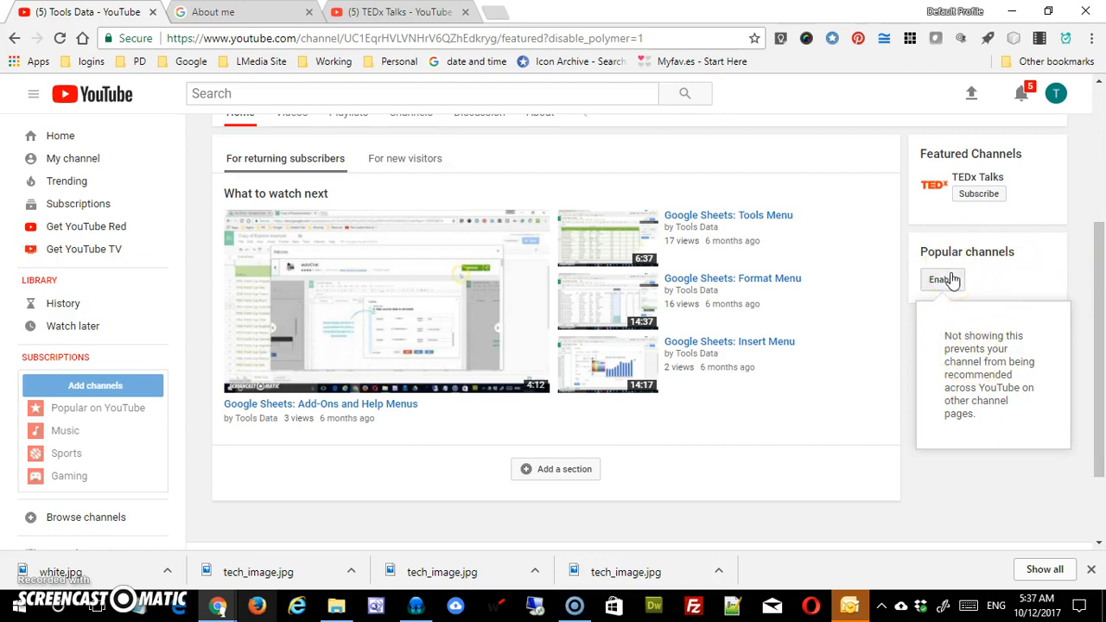
click(901, 471)
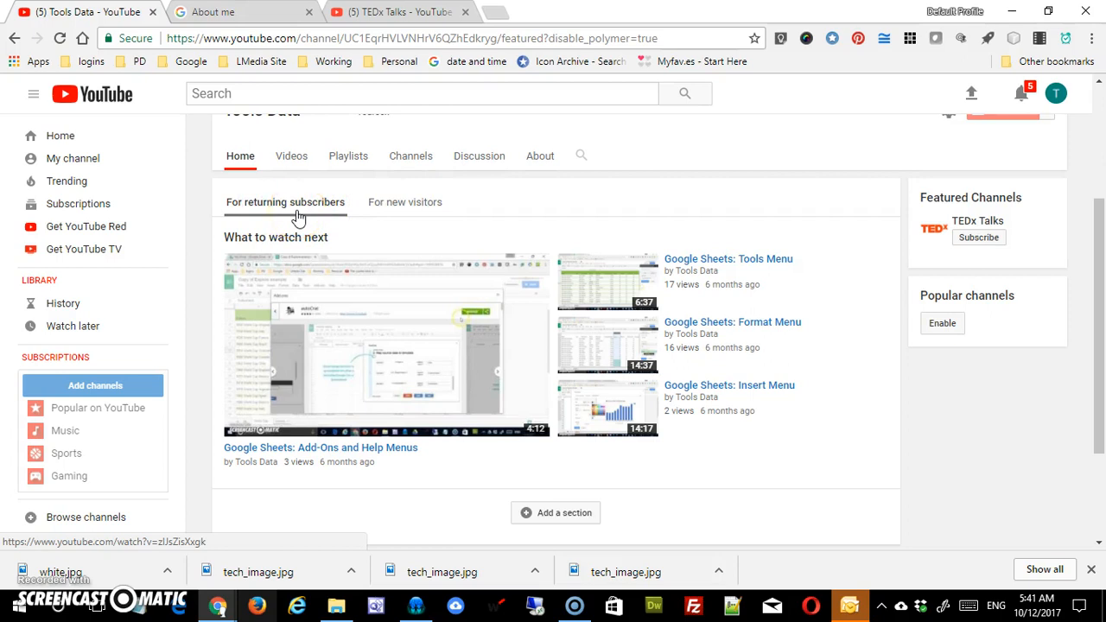
- View the Home layout for new visitors and return to the one for returning subscribers
click(405, 214)
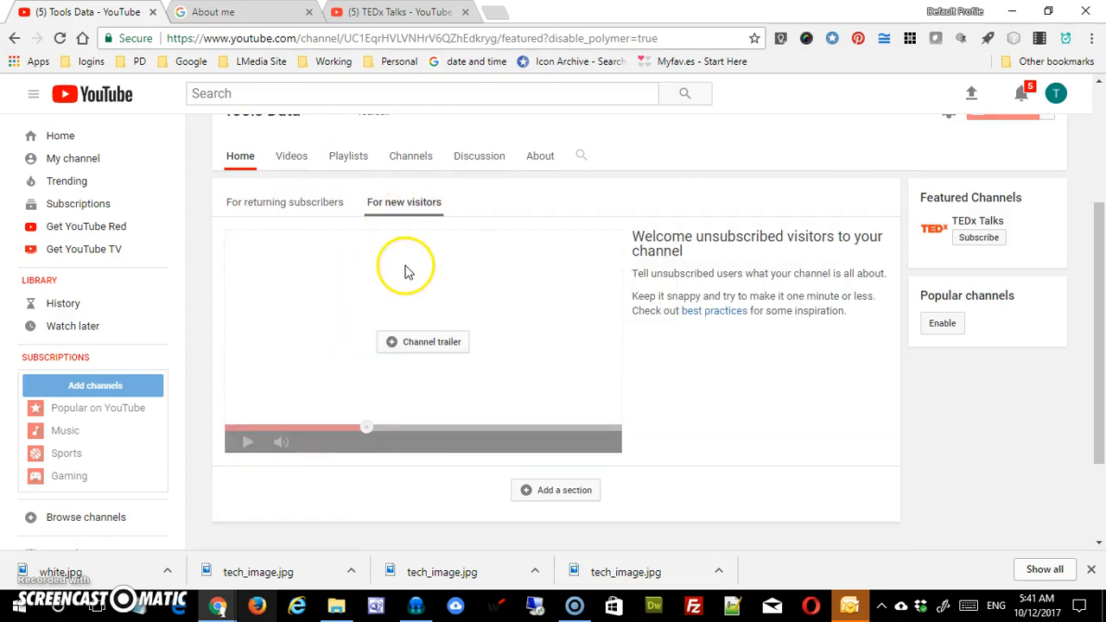
click(291, 200)
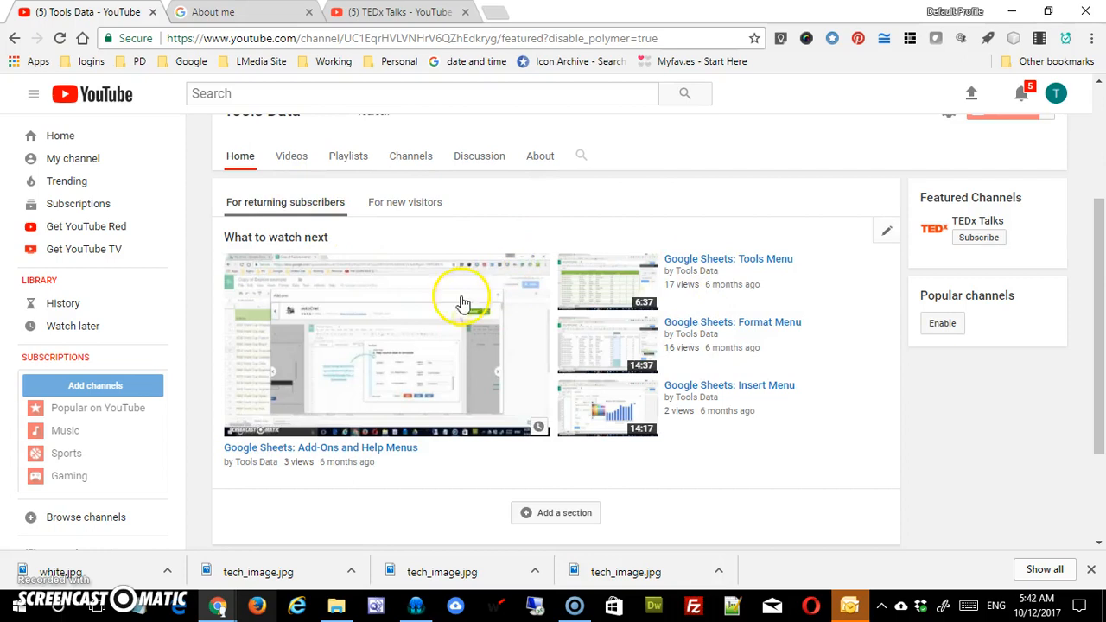